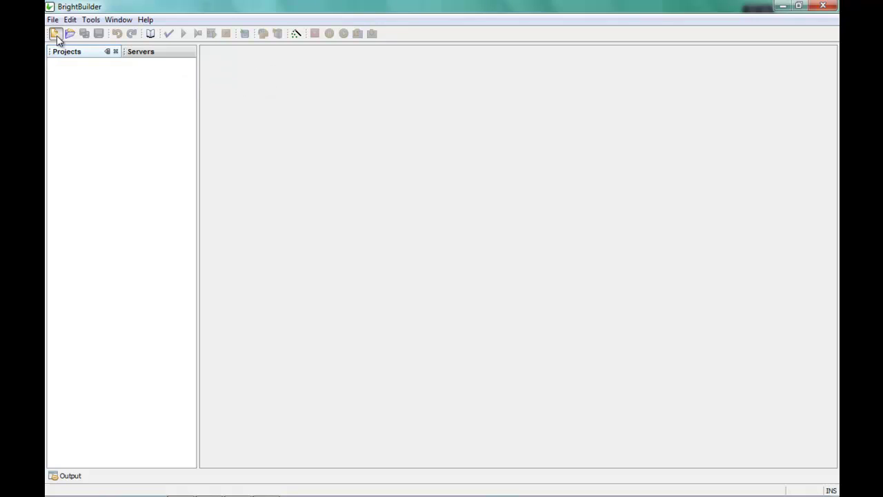
# Start a new BrightBuilder project with the New Project toolbar button.
pyautogui.click(56, 34)
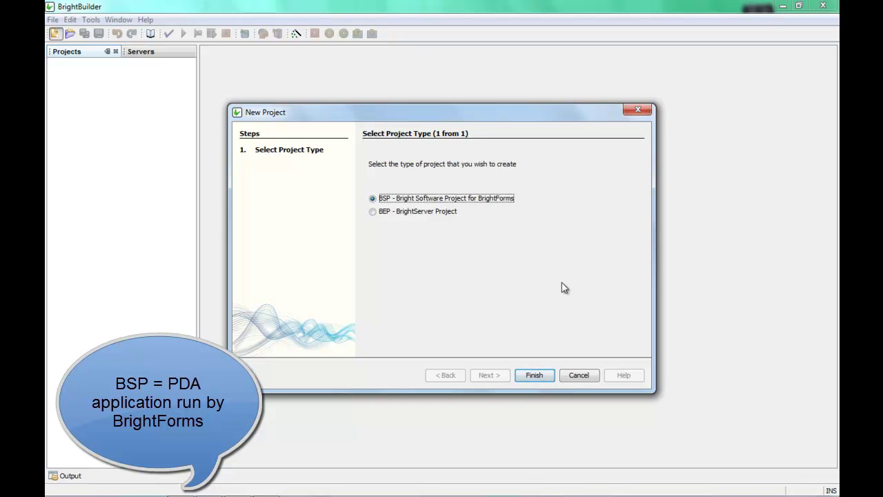
# Create a BSP project and save it as NewProject.bsp in My Documents.
pyautogui.click(418, 214)
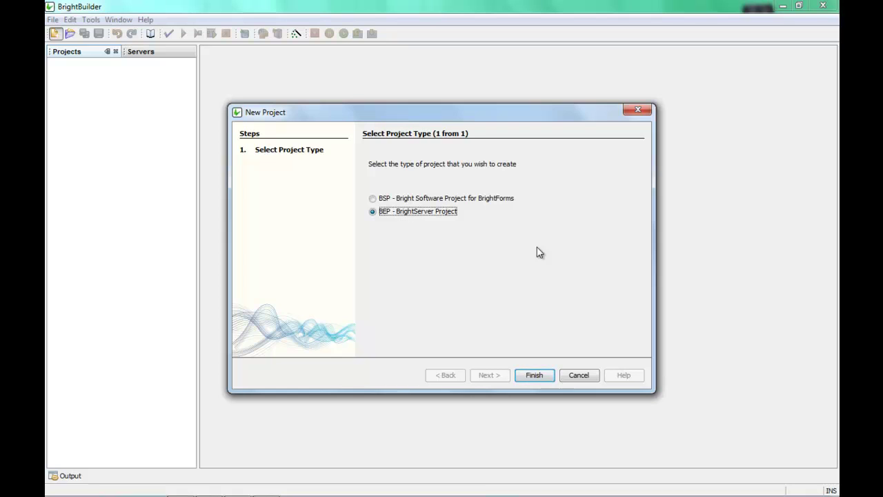
pyautogui.click(452, 199)
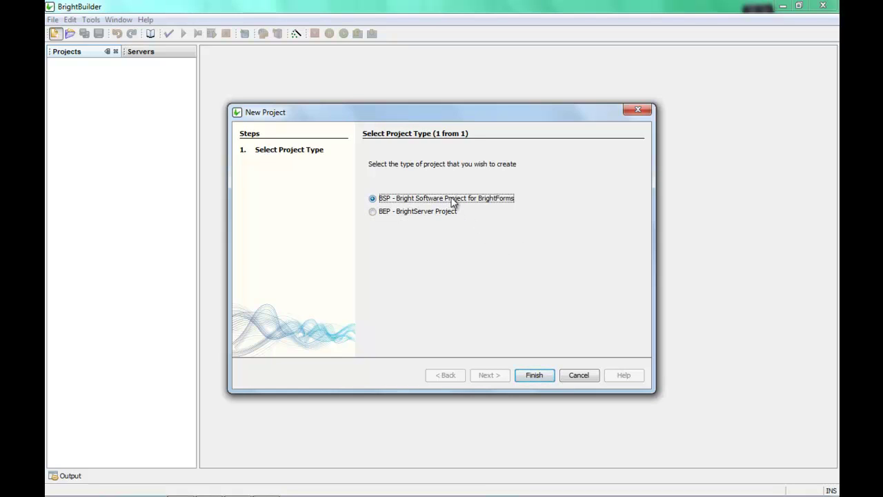
pyautogui.click(531, 374)
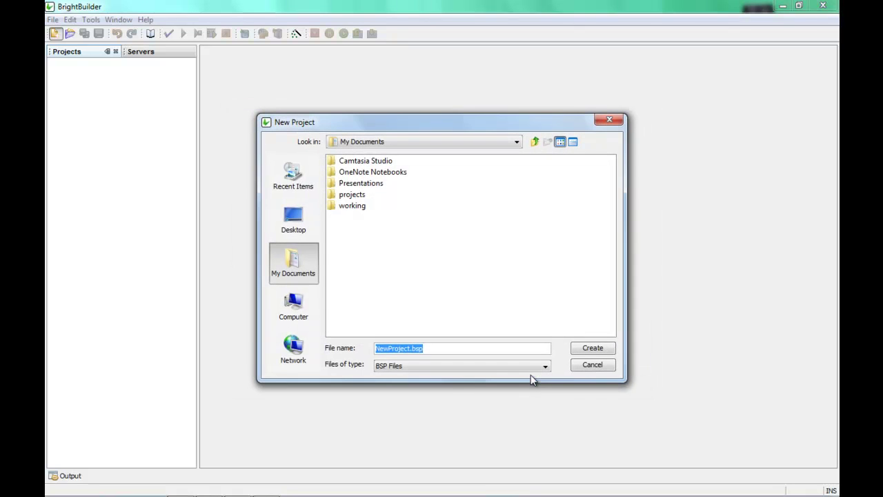
pyautogui.click(585, 348)
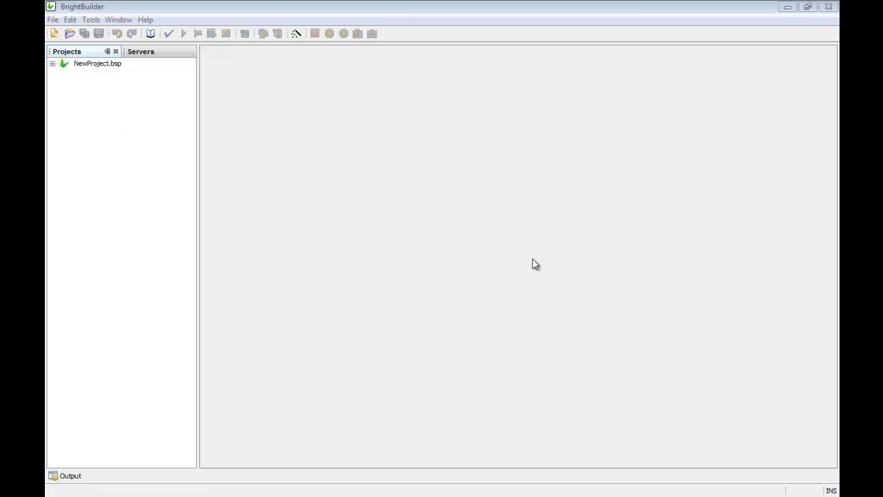
# Expand NewProject.bsp, browse Forms, Tables, Queries, Sync Rules and Reports, and open the Forms context menu.
pyautogui.click(52, 63)
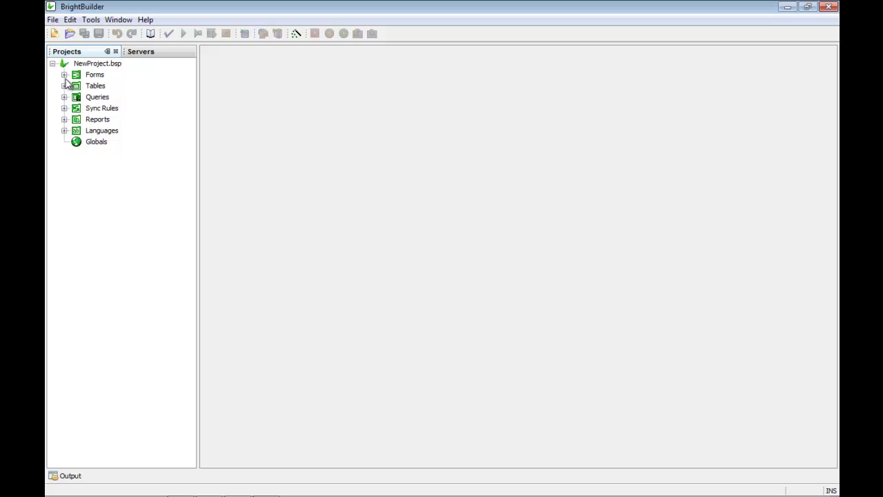
pyautogui.click(91, 76)
pyautogui.click(93, 86)
pyautogui.click(97, 98)
pyautogui.click(99, 109)
pyautogui.click(99, 120)
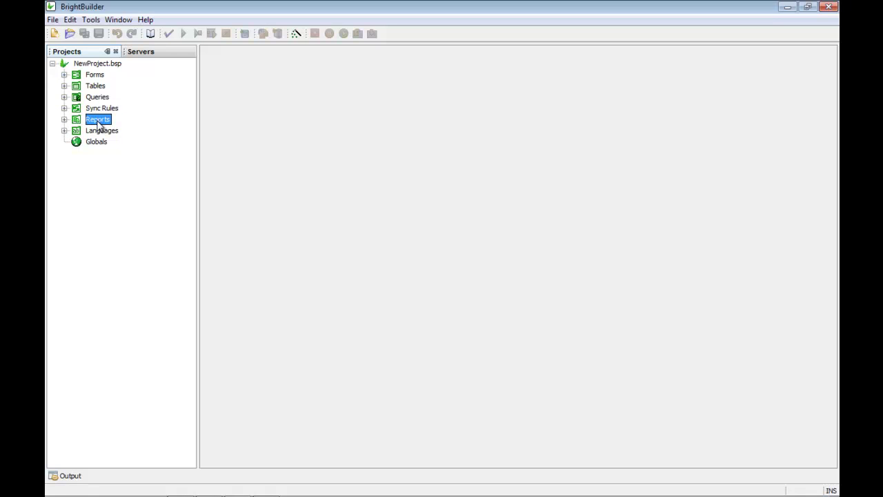
pyautogui.click(94, 77)
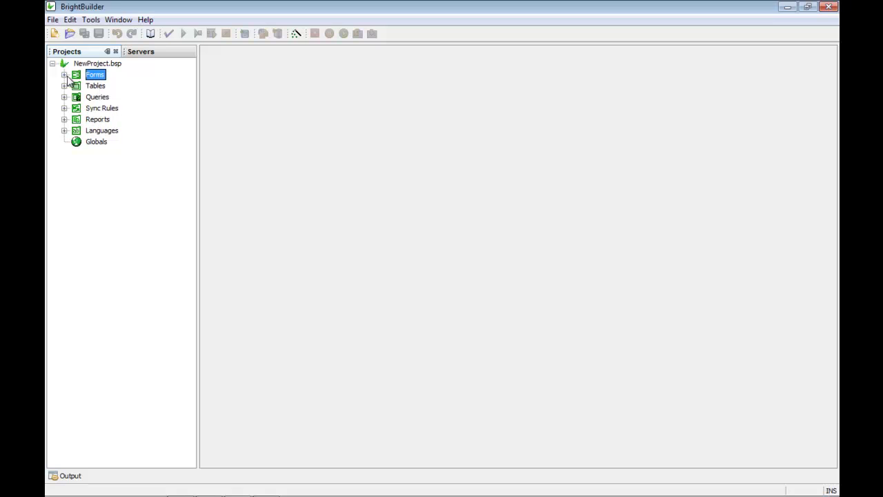
pyautogui.click(63, 75)
pyautogui.rightClick(94, 77)
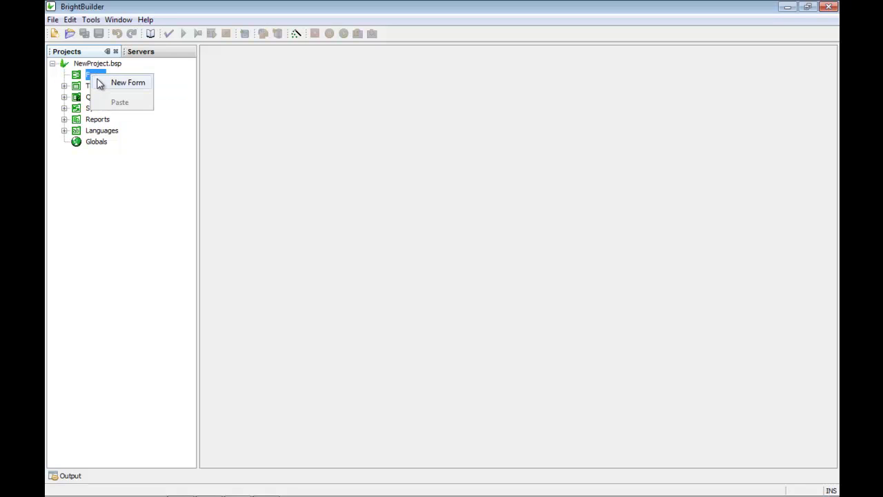
# Create Form1 and place label1 beside an edit_control1 text box.
pyautogui.click(100, 83)
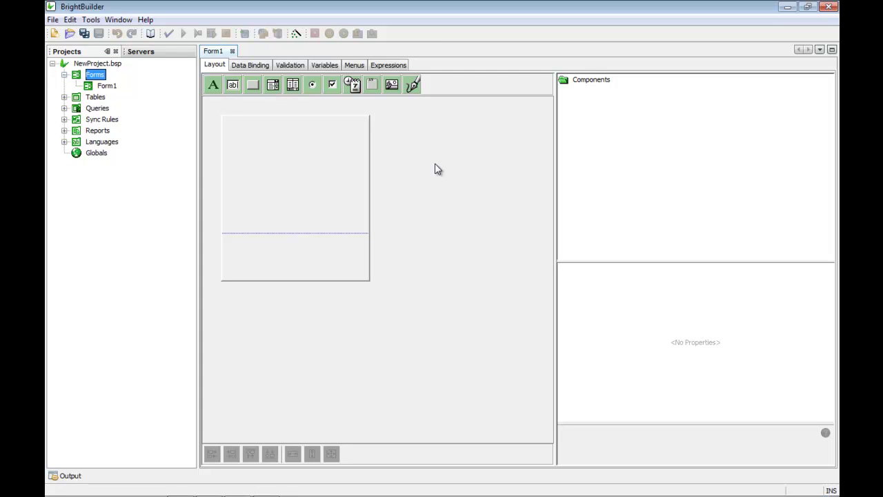
pyautogui.click(213, 85)
pyautogui.click(240, 141)
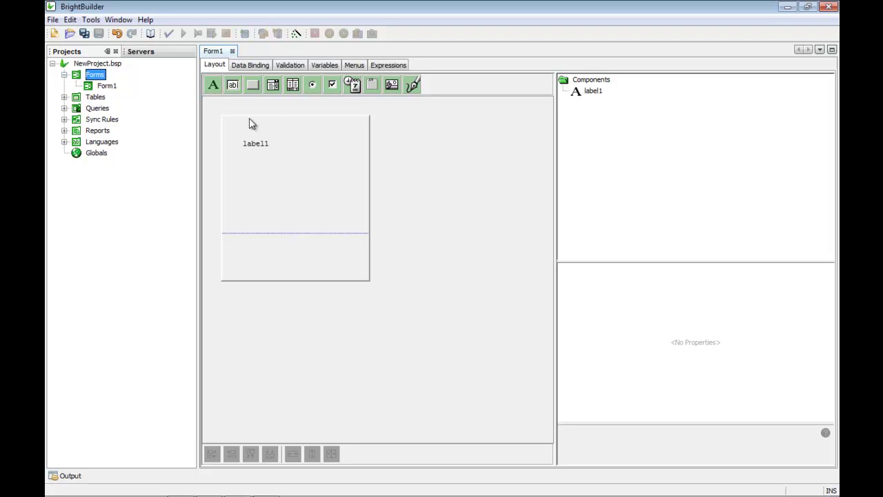
pyautogui.click(232, 85)
pyautogui.click(310, 153)
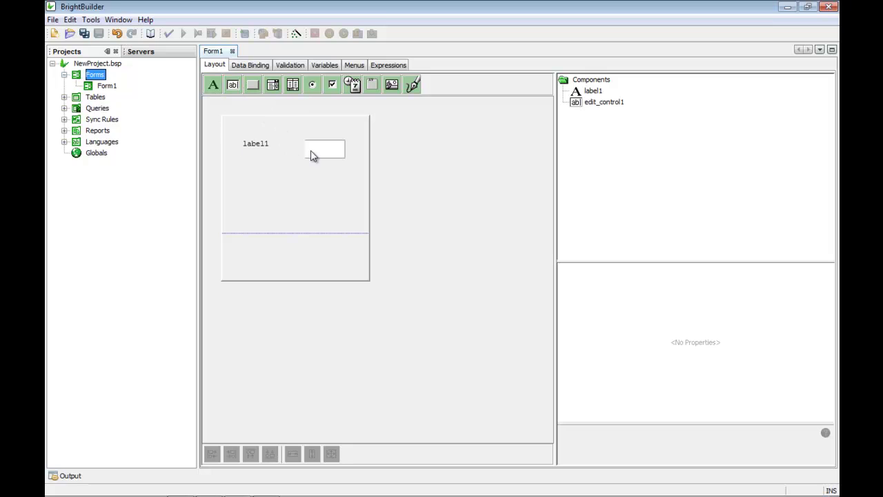
# Make label1 narrower, then collapse the Forms section.
pyautogui.click(273, 145)
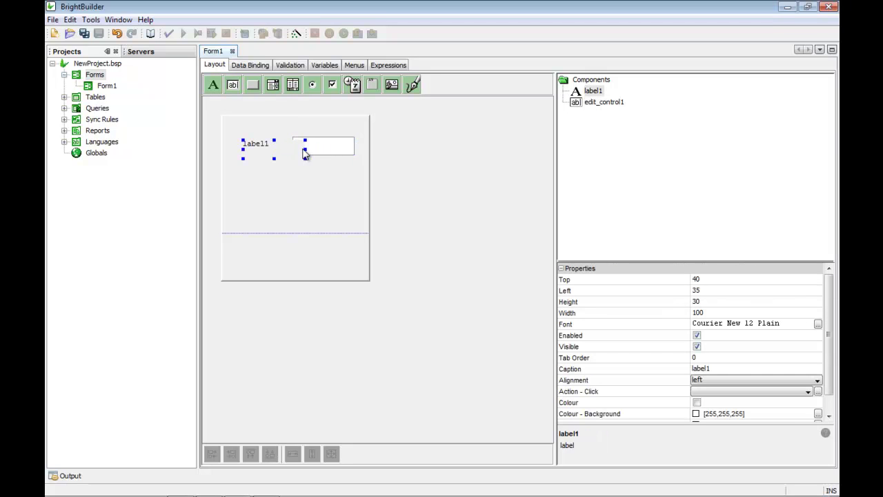
pyautogui.moveTo(306, 149)
pyautogui.mouseDown()
pyautogui.moveTo(288, 155)
pyautogui.moveTo(314, 169)
pyautogui.moveTo(283, 143)
pyautogui.moveTo(315, 173)
pyautogui.moveTo(314, 150)
pyautogui.mouseUp()
pyautogui.click(312, 174)
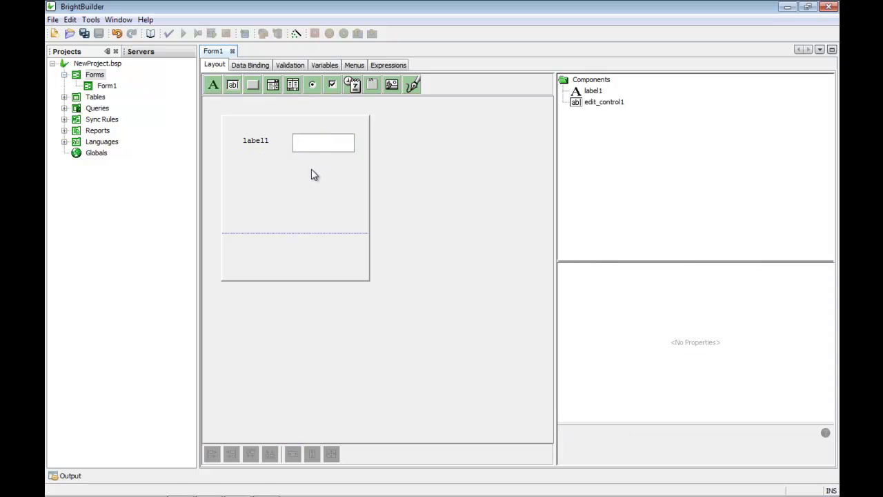
pyautogui.click(65, 74)
pyautogui.click(95, 86)
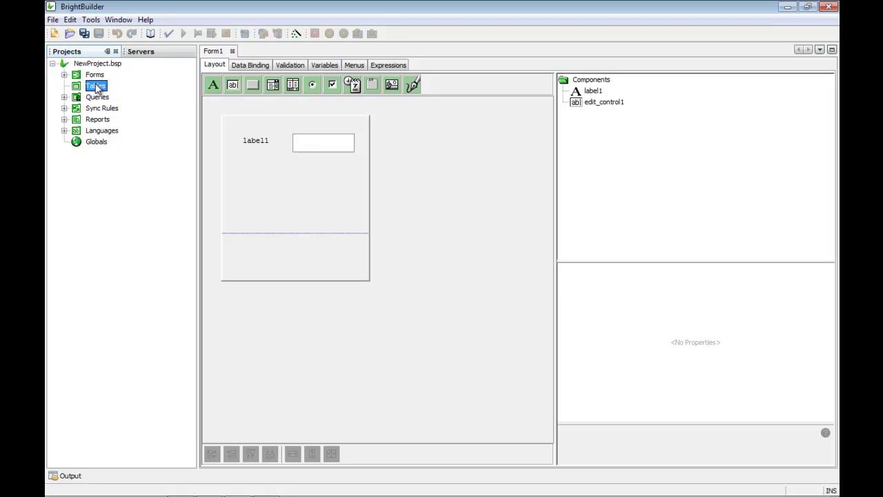
# Create TABLE1 with three length-10 string fields: FIELD1, FIELD2 and FIELD3.
pyautogui.rightClick(96, 86)
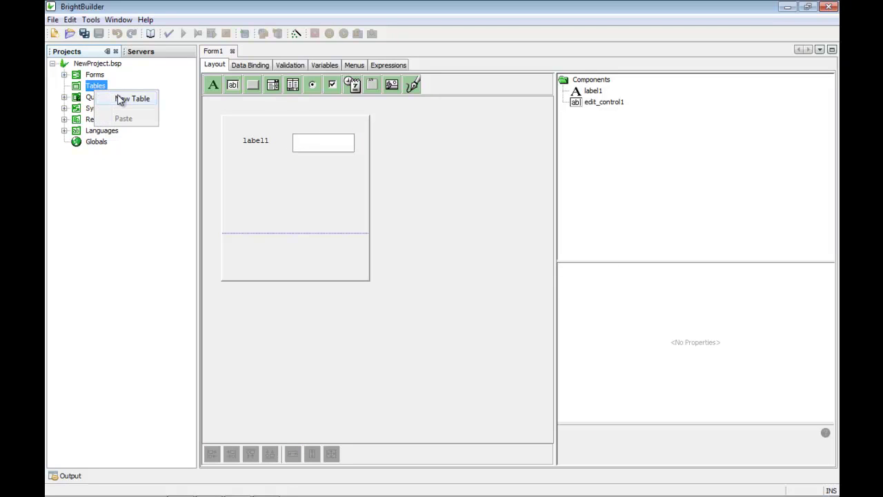
pyautogui.click(123, 96)
pyautogui.rightClick(295, 161)
pyautogui.click(315, 173)
pyautogui.rightClick(365, 185)
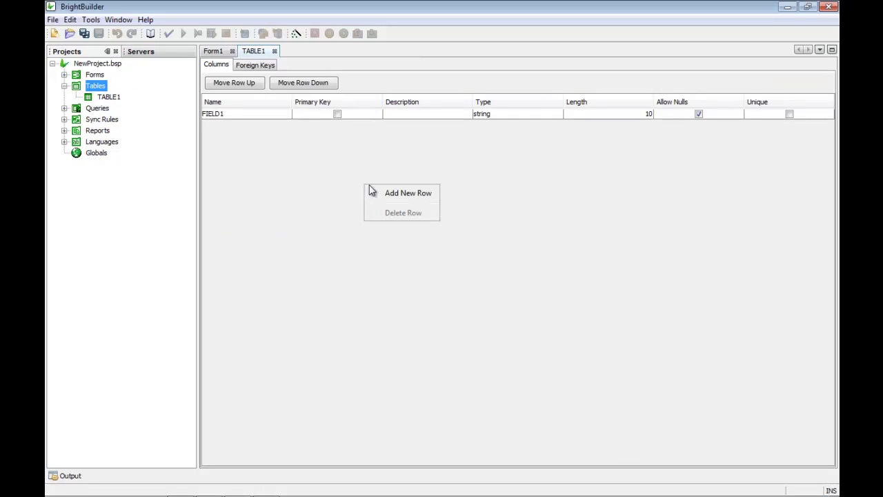
pyautogui.click(388, 196)
pyautogui.rightClick(419, 202)
pyautogui.click(454, 213)
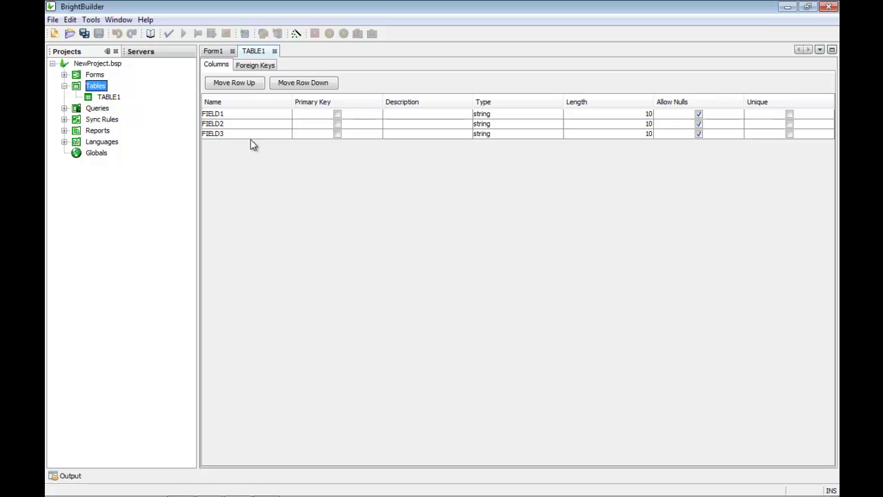
pyautogui.click(91, 110)
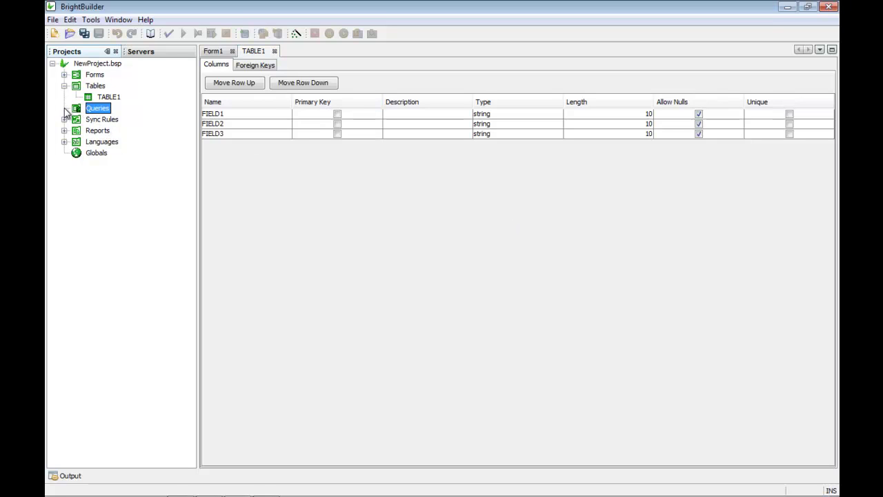
# Create Query1 on parent table TABLE1 outputting TABLE1.FIELD1, FIELD2 and FIELD3.
pyautogui.rightClick(90, 111)
pyautogui.click(126, 117)
pyautogui.click(360, 100)
pyautogui.click(363, 118)
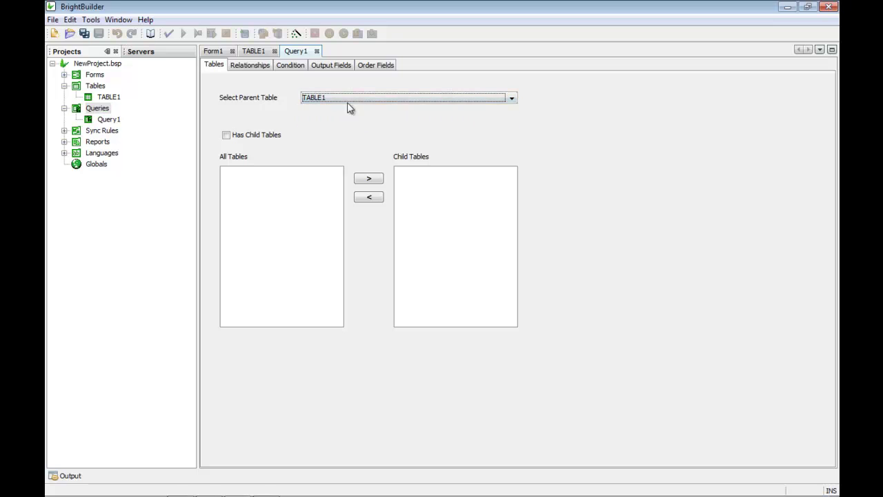
pyautogui.click(327, 69)
pyautogui.click(369, 135)
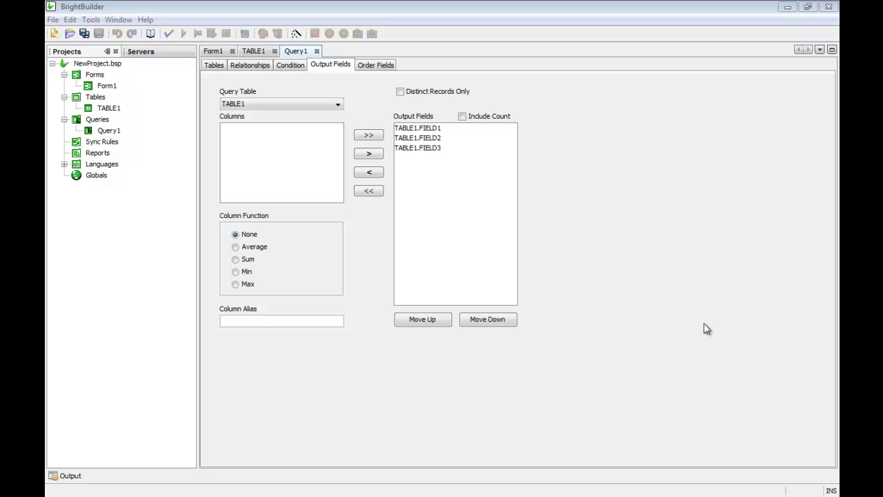
pyautogui.rightClick(96, 143)
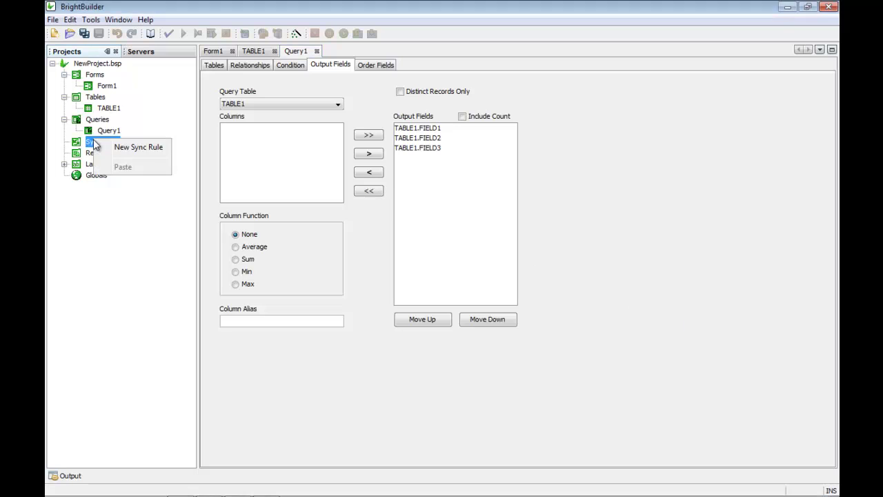
# Create SyncRule1 as a Client To Server rule that synchronises using Query1.
pyautogui.click(133, 149)
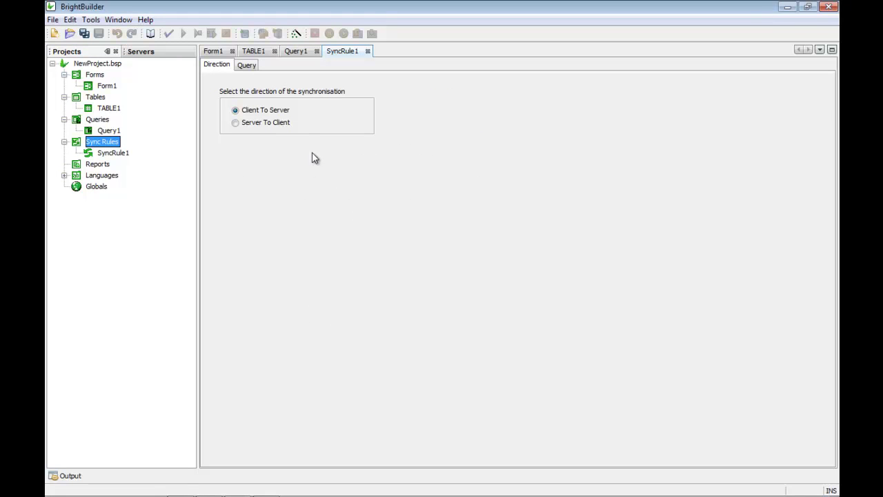
pyautogui.click(250, 66)
pyautogui.click(304, 103)
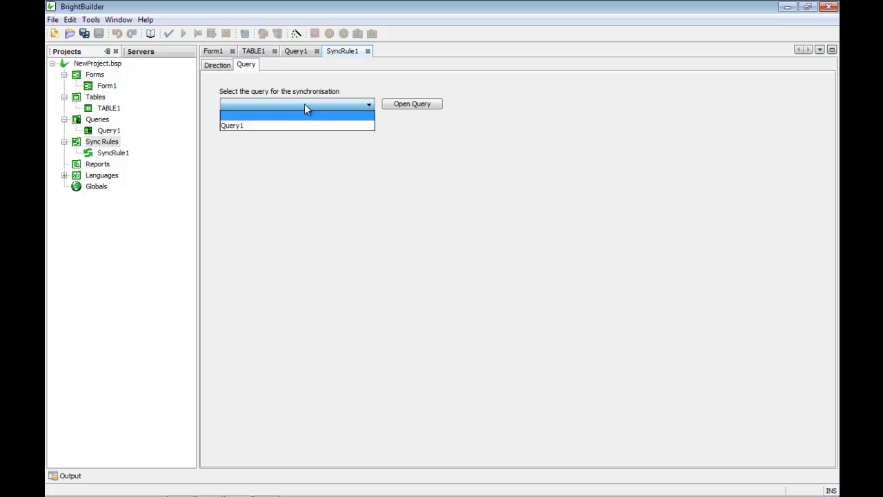
pyautogui.click(305, 124)
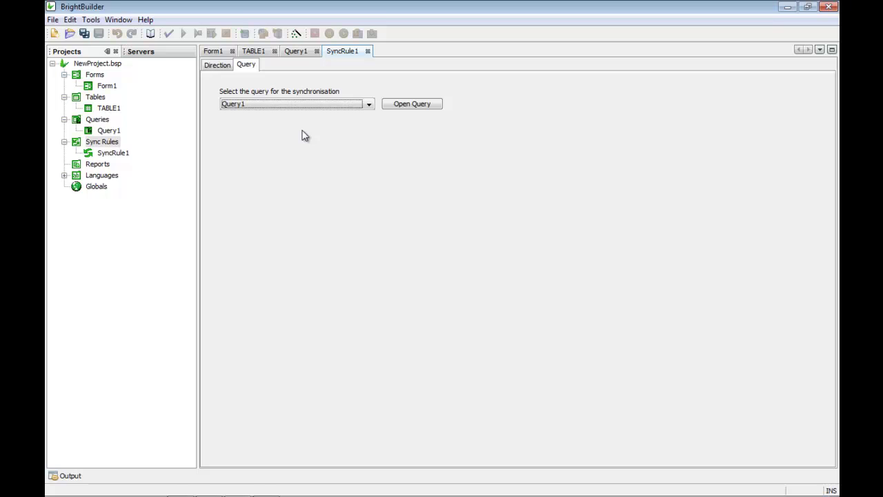
pyautogui.click(97, 164)
# Create Report1 with report_label1 and data_field1 placed in its Body.
pyautogui.rightClick(98, 164)
pyautogui.click(134, 172)
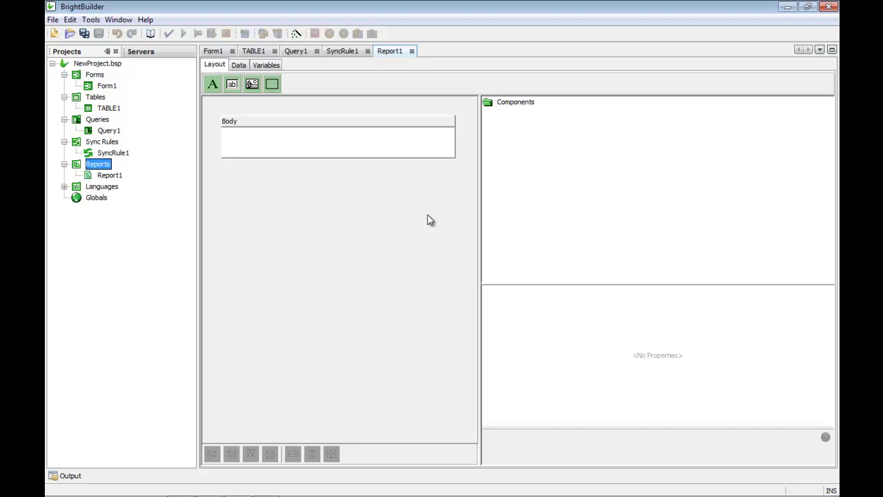
pyautogui.moveTo(212, 84); pyautogui.dragTo(251, 135)
pyautogui.moveTo(235, 86); pyautogui.dragTo(324, 139)
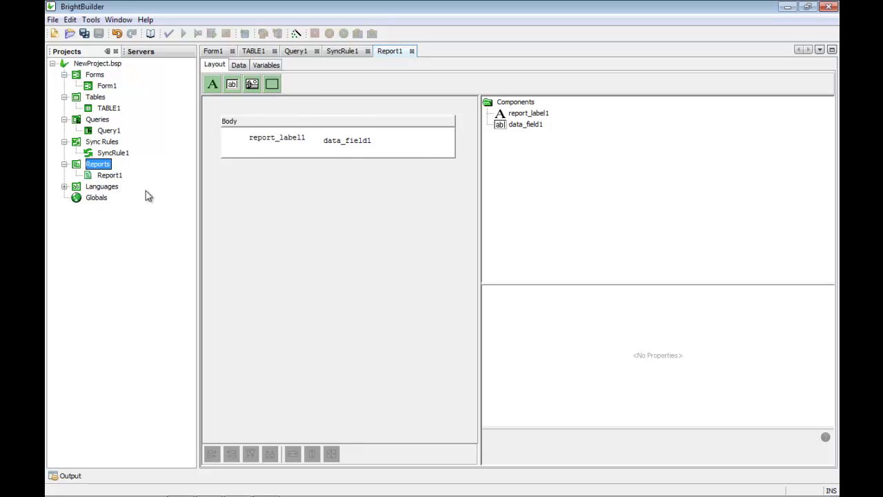
# Collapse the Reports, Sync Rules, Queries, Tables and Forms sections in the Projects tree.
pyautogui.click(110, 187)
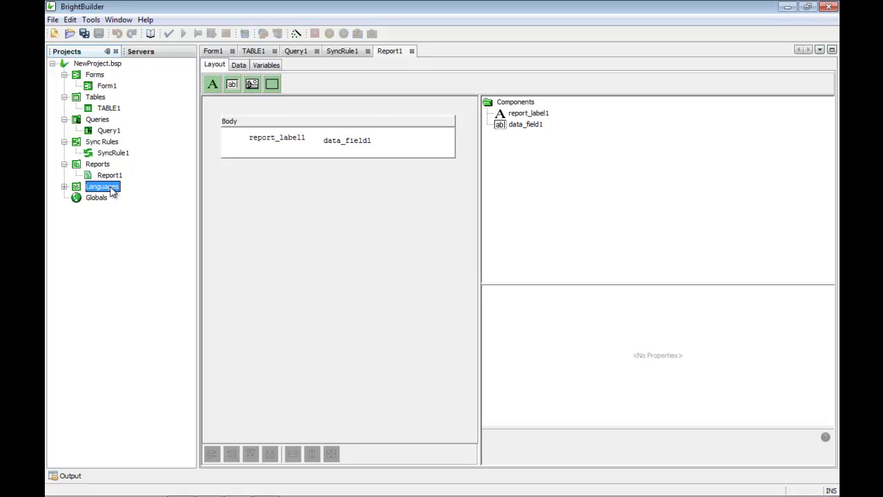
pyautogui.click(64, 164)
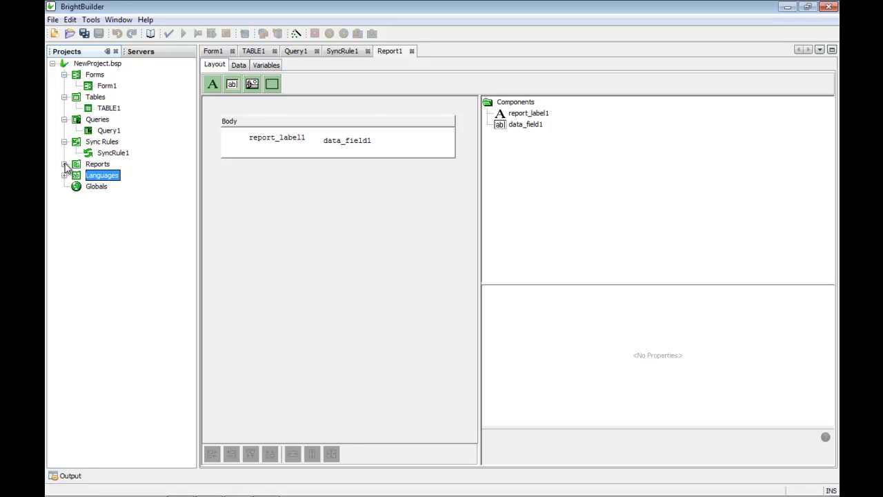
pyautogui.click(64, 141)
pyautogui.click(65, 120)
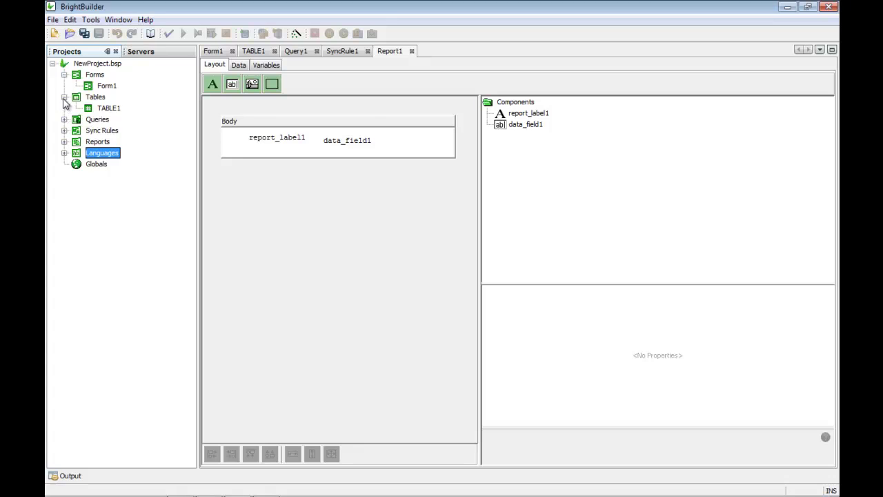
pyautogui.click(64, 96)
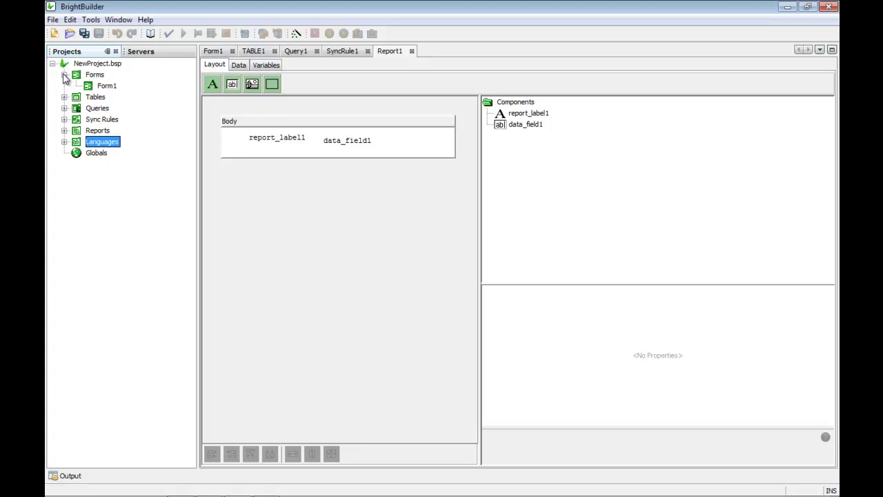
pyautogui.click(65, 74)
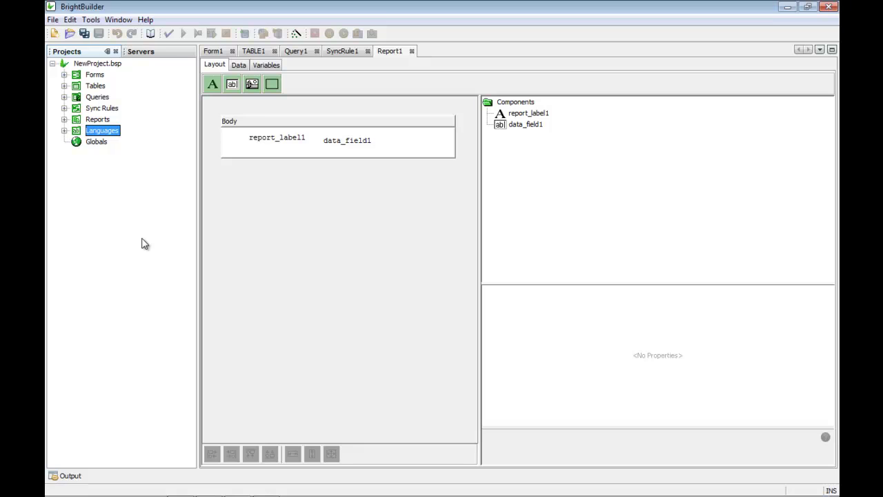
# Open the Languages resource table and add fi - Finnish as a project language.
pyautogui.doubleClick(88, 132)
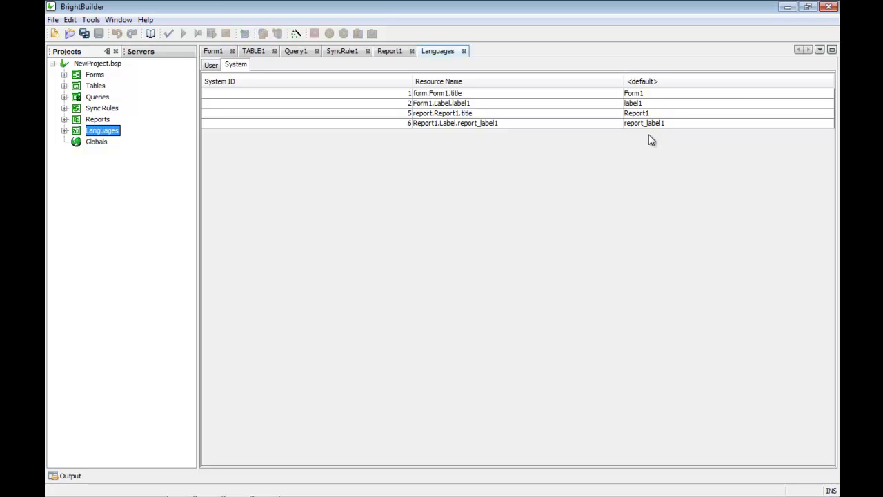
pyautogui.rightClick(117, 132)
pyautogui.click(162, 160)
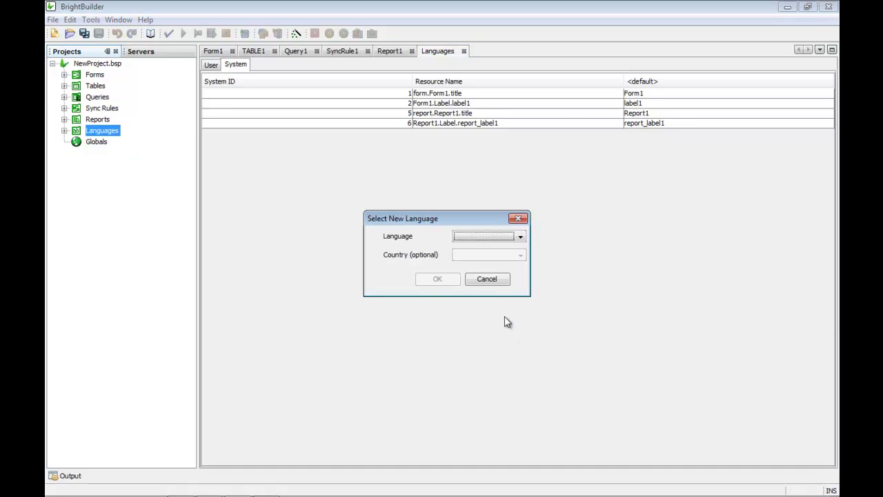
pyautogui.click(483, 237)
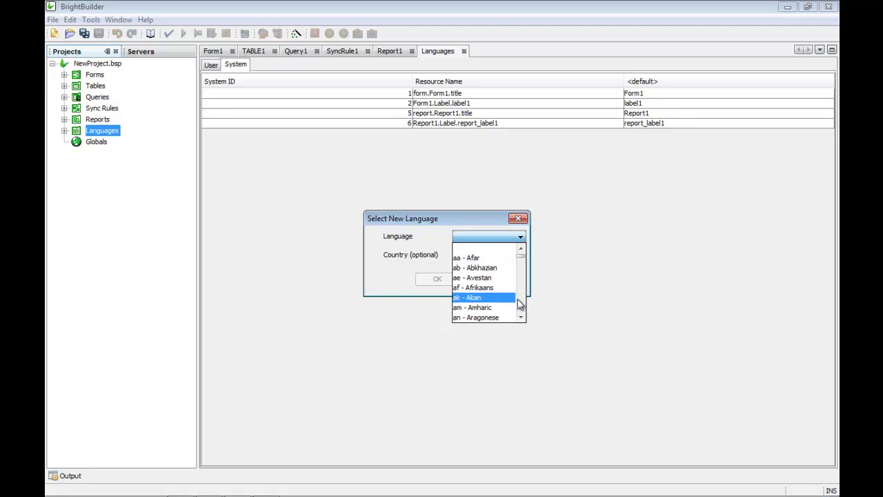
pyautogui.scroll(-10, 517, 300)
pyautogui.scroll(-3, 520, 302)
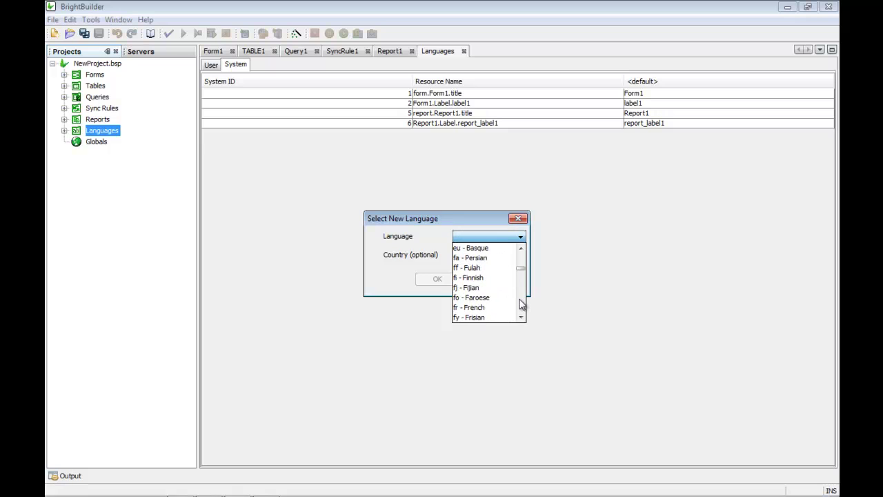
pyautogui.click(496, 270)
pyautogui.click(449, 278)
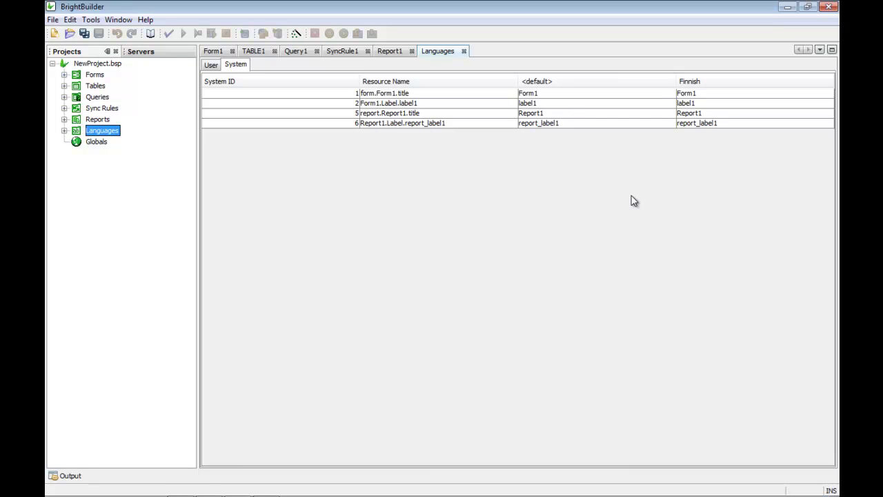
pyautogui.click(103, 146)
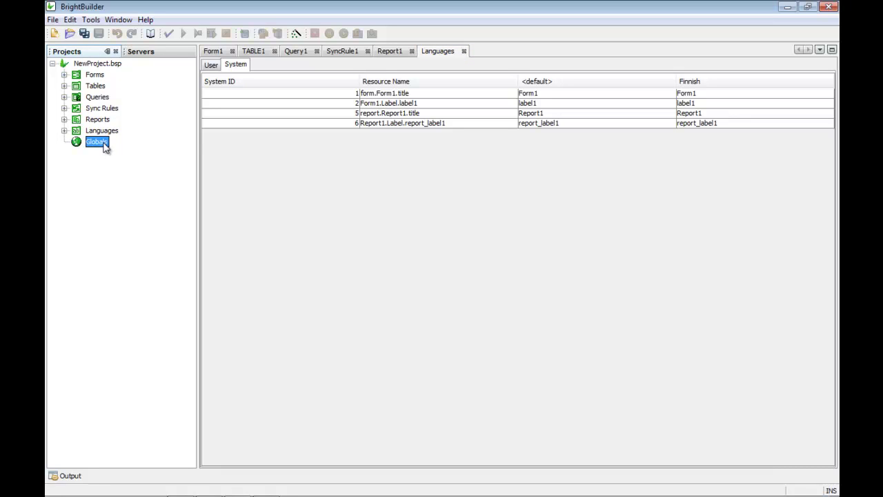
# Open the Globals editor, then start another new project.
pyautogui.doubleClick(97, 142)
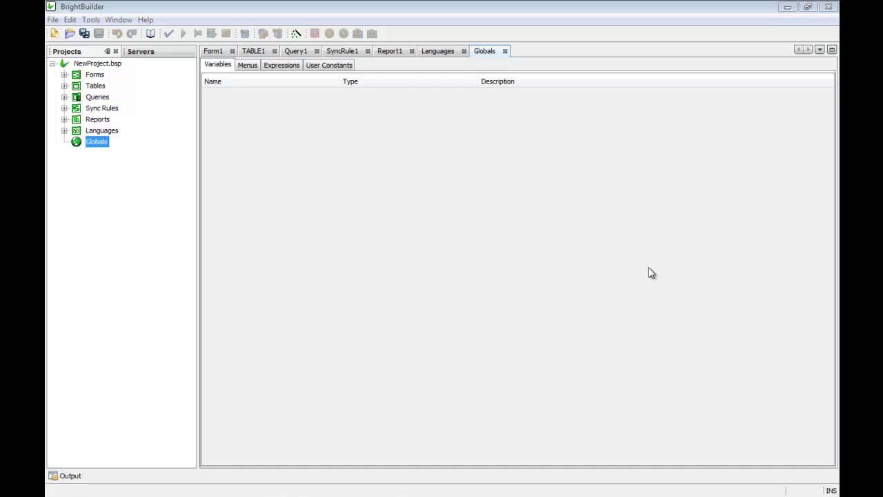
pyautogui.click(54, 34)
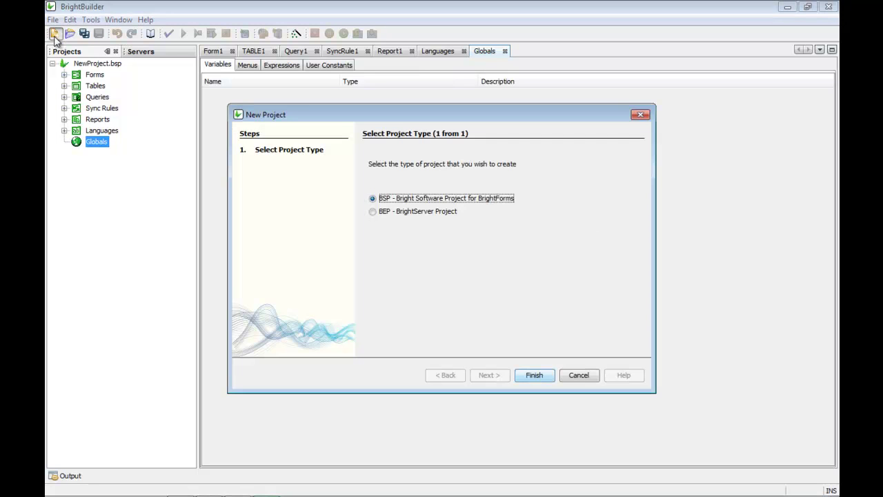
# Create the BrightServer project NewProject.bep and expand it to show its sections.
pyautogui.click(416, 215)
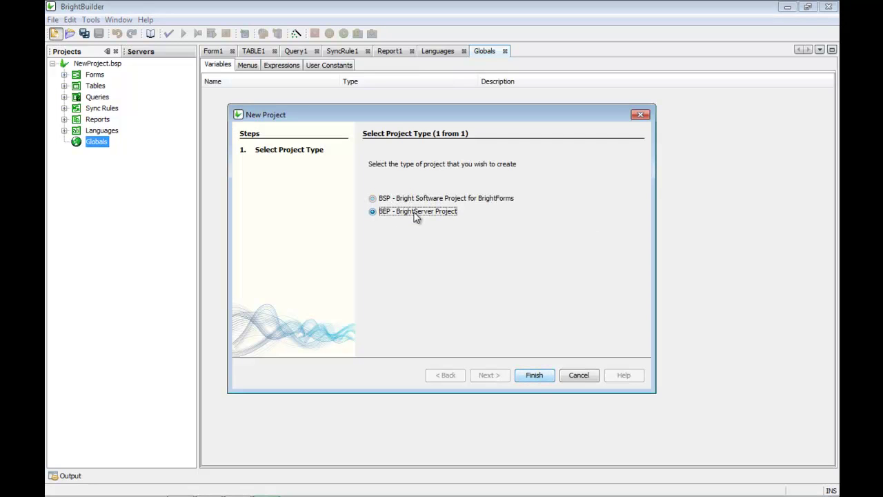
pyautogui.click(536, 378)
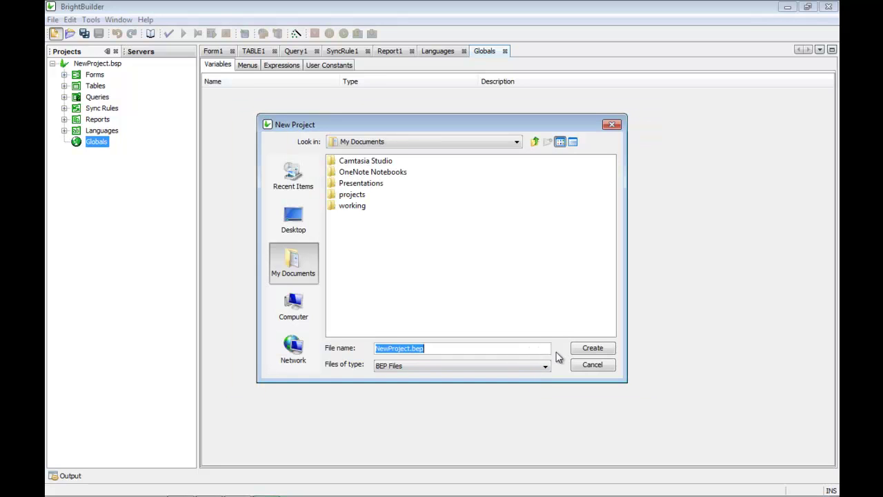
pyautogui.click(587, 351)
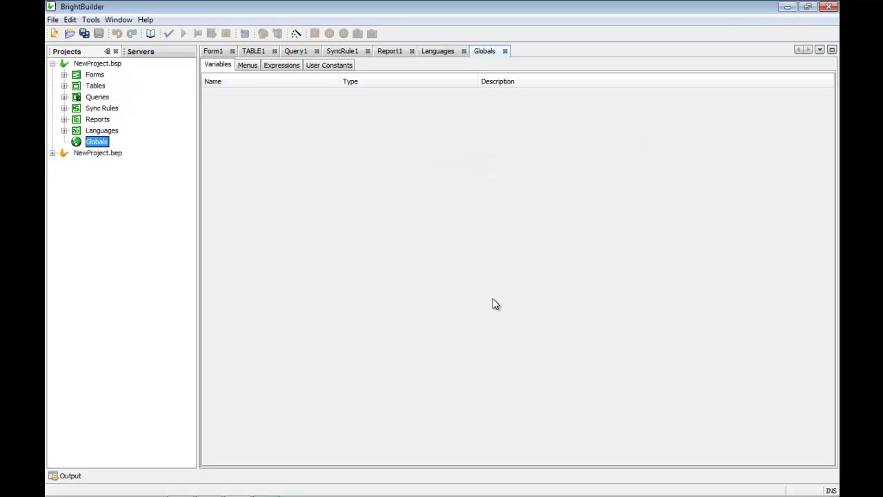
pyautogui.click(52, 64)
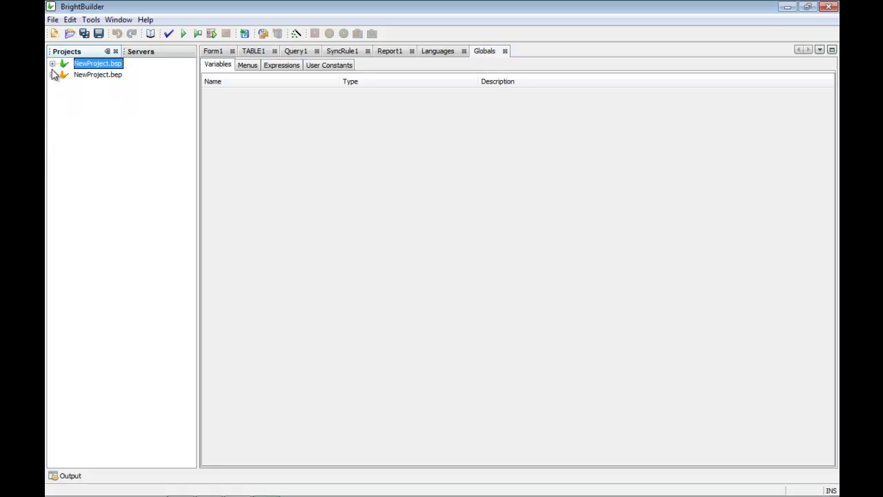
pyautogui.click(53, 75)
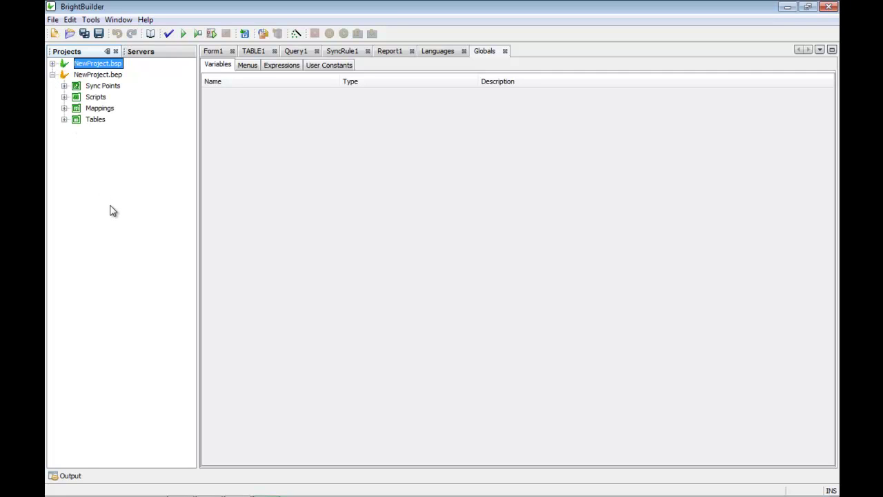
# Copy TABLE1 from NewProject.bsp's tables and paste it into NewProject.bep's Tables.
pyautogui.click(53, 63)
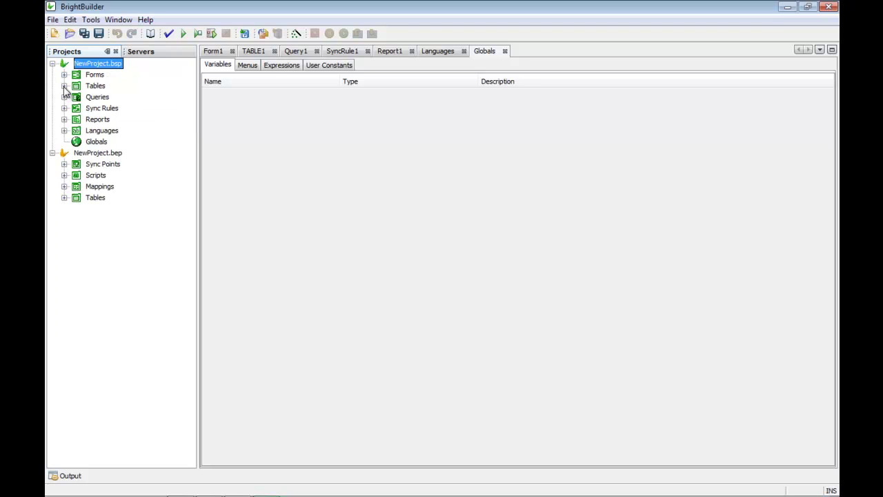
pyautogui.click(64, 86)
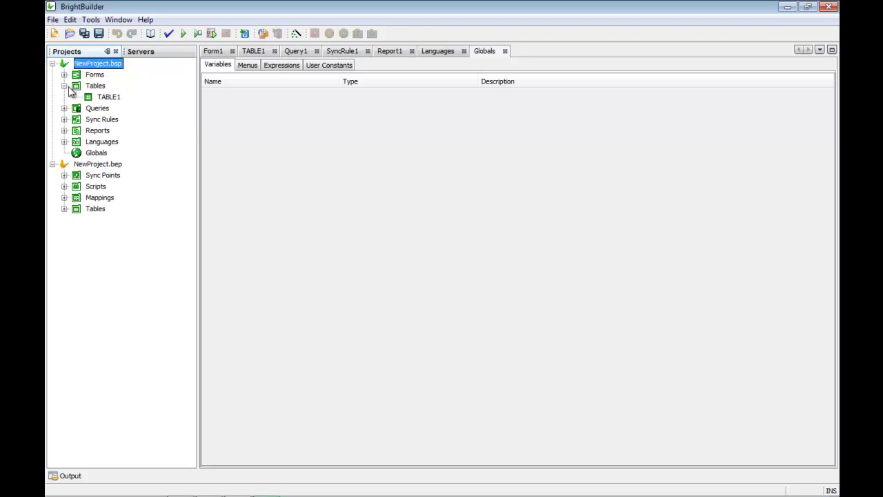
pyautogui.click(109, 100)
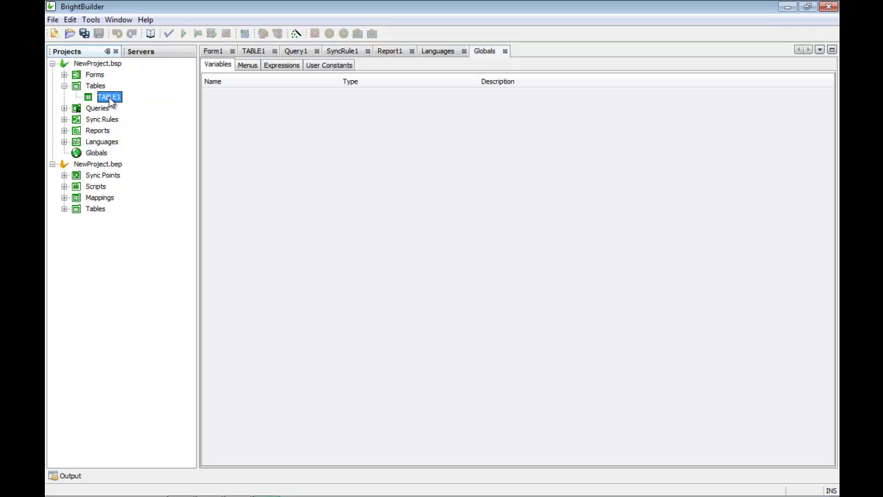
pyautogui.rightClick(109, 100)
pyautogui.click(132, 139)
pyautogui.click(96, 209)
pyautogui.rightClick(96, 218)
pyautogui.click(118, 242)
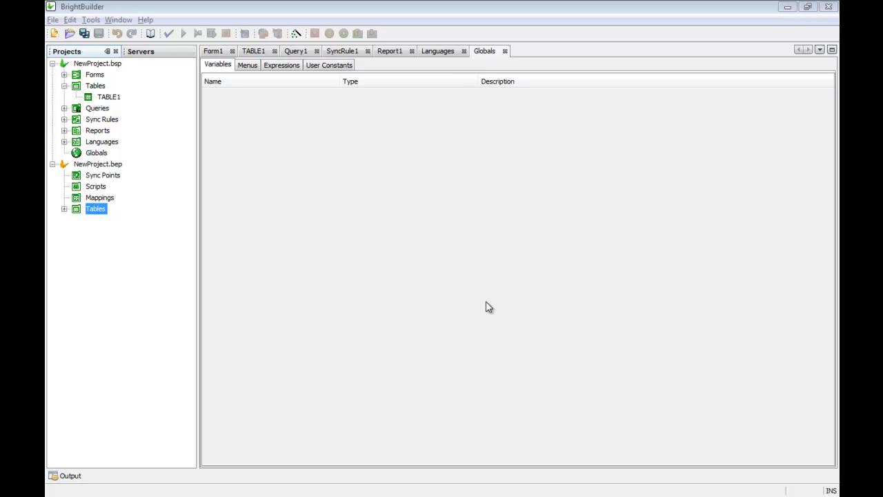
# Close all open documents, then add SyncPoint1 to NewProject.bep with a Database1 component on it.
pyautogui.rightClick(494, 50)
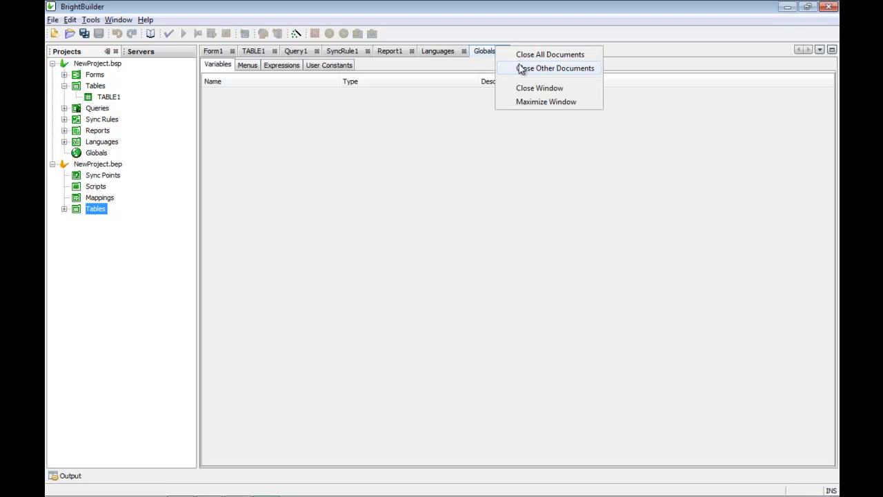
pyautogui.click(545, 54)
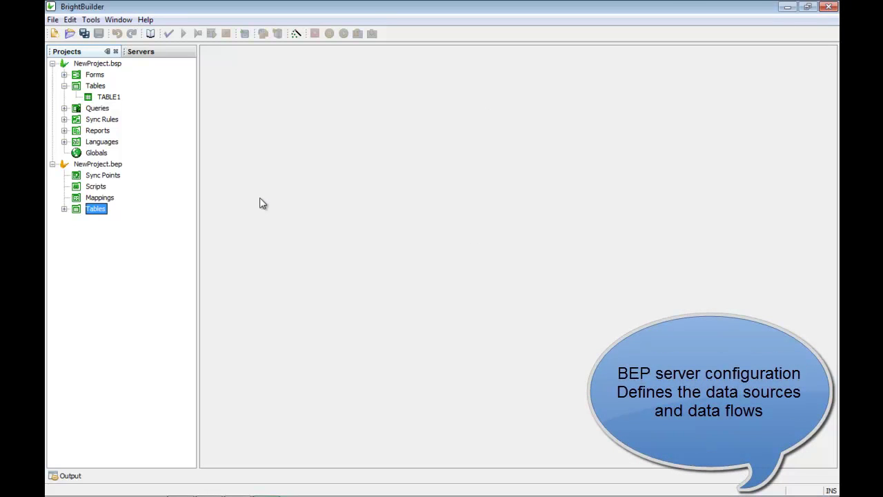
pyautogui.rightClick(114, 178)
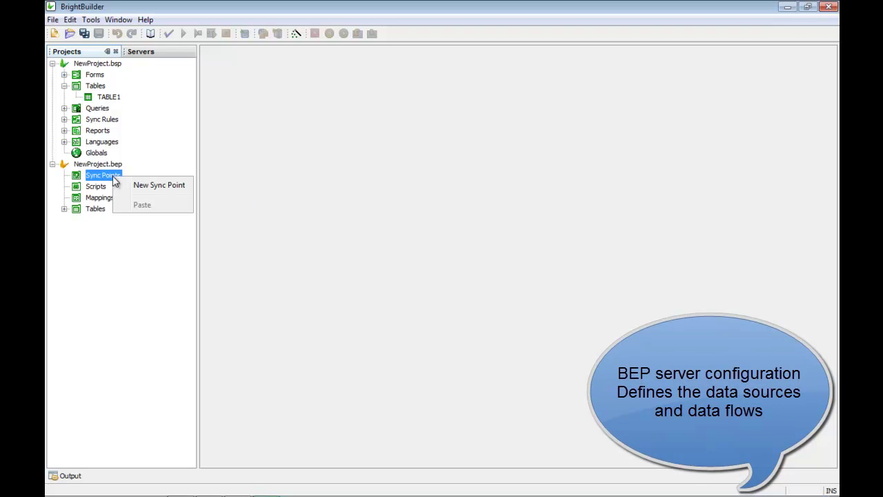
pyautogui.click(131, 186)
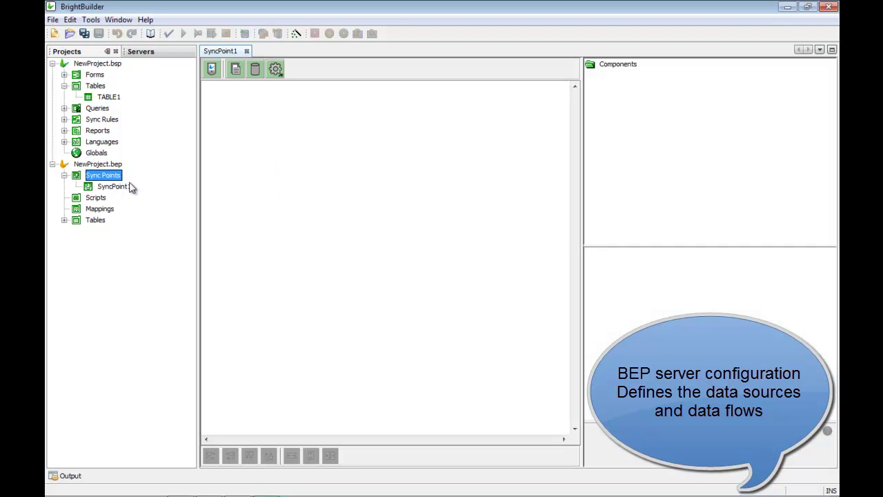
pyautogui.click(255, 69)
pyautogui.click(341, 193)
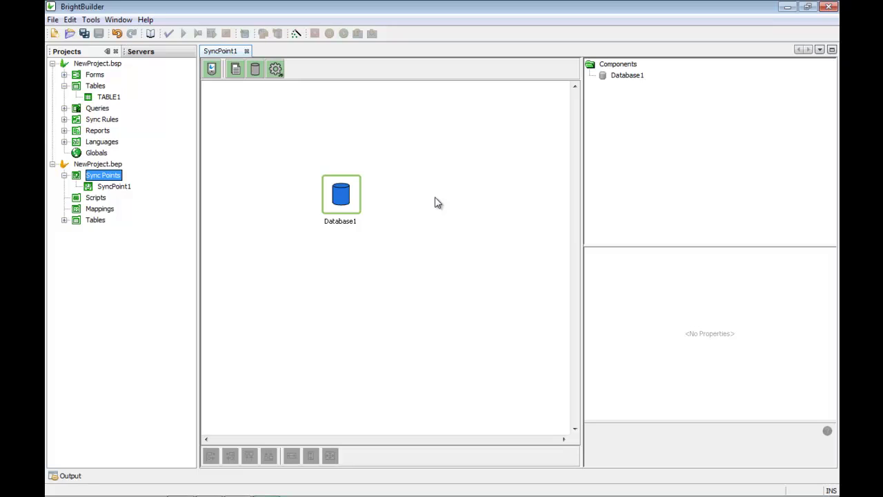
# Reposition Database1 and add a client table to its right, bound to TABLE1.
pyautogui.moveTo(340, 193); pyautogui.dragTo(297, 180)
pyautogui.click(282, 123)
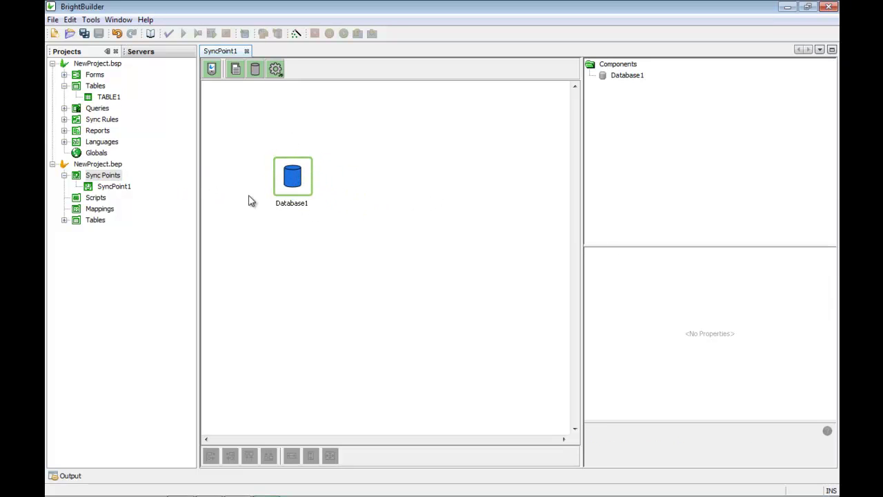
pyautogui.click(295, 180)
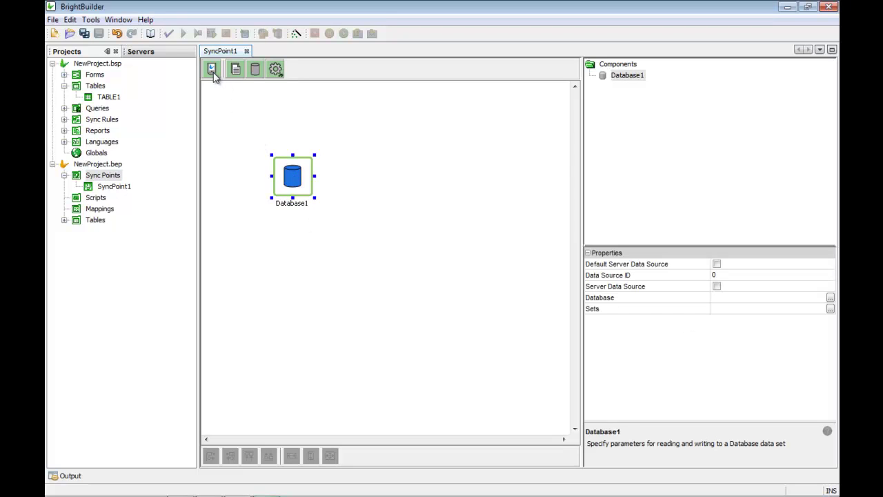
pyautogui.moveTo(223, 79); pyautogui.dragTo(430, 185)
pyautogui.click(425, 210)
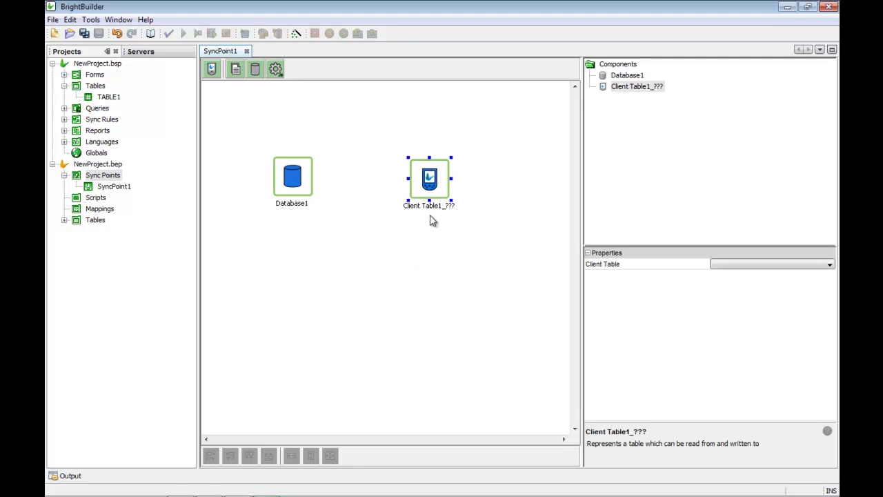
pyautogui.click(431, 232)
pyautogui.click(432, 188)
pyautogui.click(765, 266)
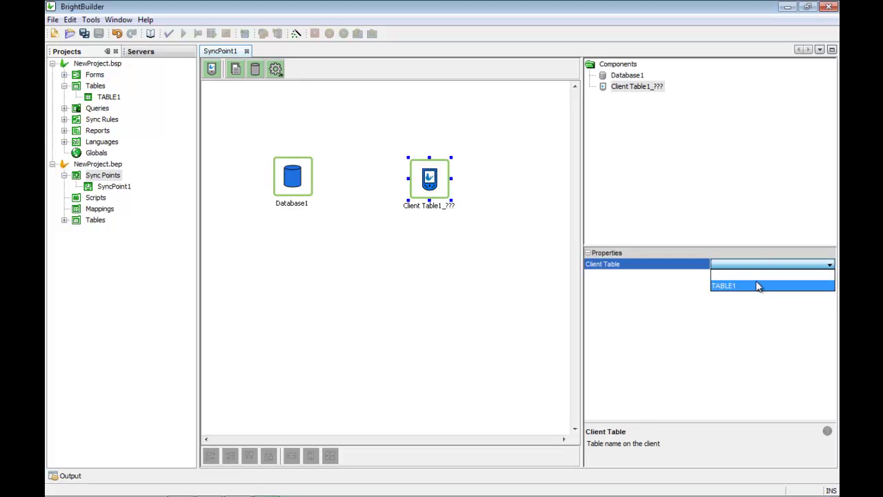
pyautogui.click(759, 283)
# Connect Database1 to the TABLE1 client table.
pyautogui.click(483, 263)
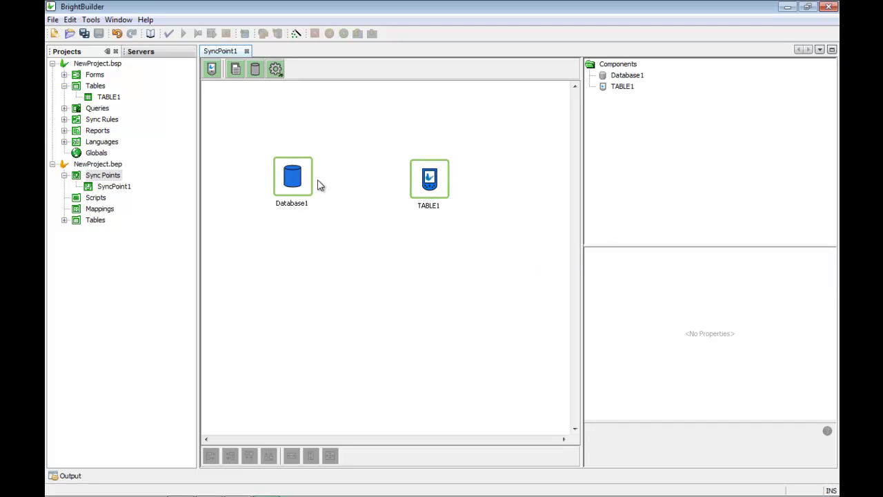
pyautogui.moveTo(317, 177); pyautogui.dragTo(411, 172)
pyautogui.click(400, 295)
# Add a second client table linked to Database1 and move it up and right.
pyautogui.click(213, 69)
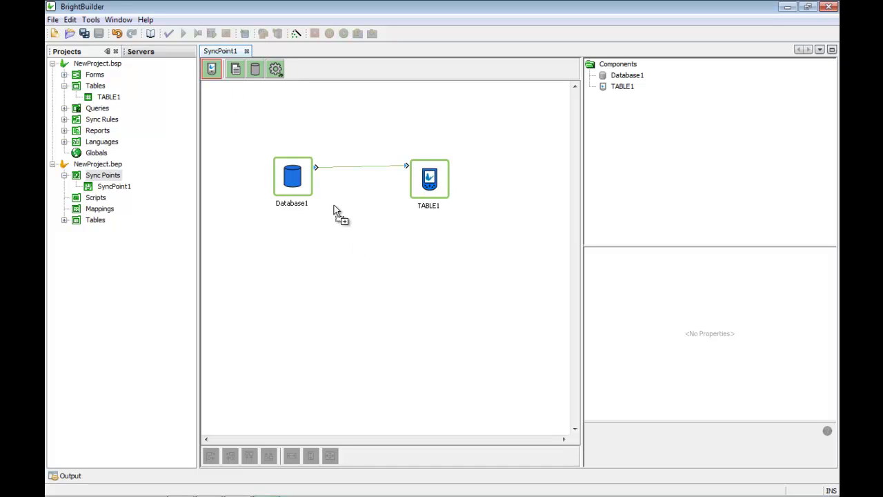
pyautogui.click(385, 257)
pyautogui.moveTo(388, 270); pyautogui.dragTo(316, 181)
pyautogui.click(352, 285)
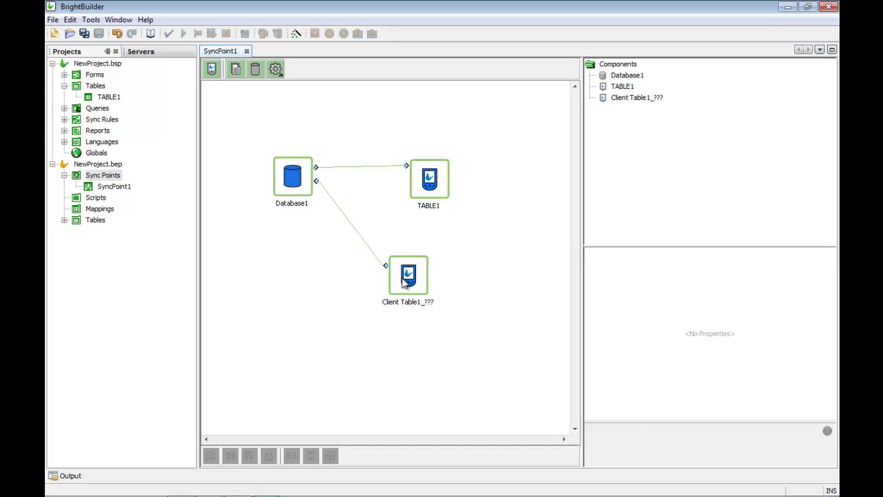
pyautogui.moveTo(405, 281); pyautogui.dragTo(440, 256)
pyautogui.click(358, 280)
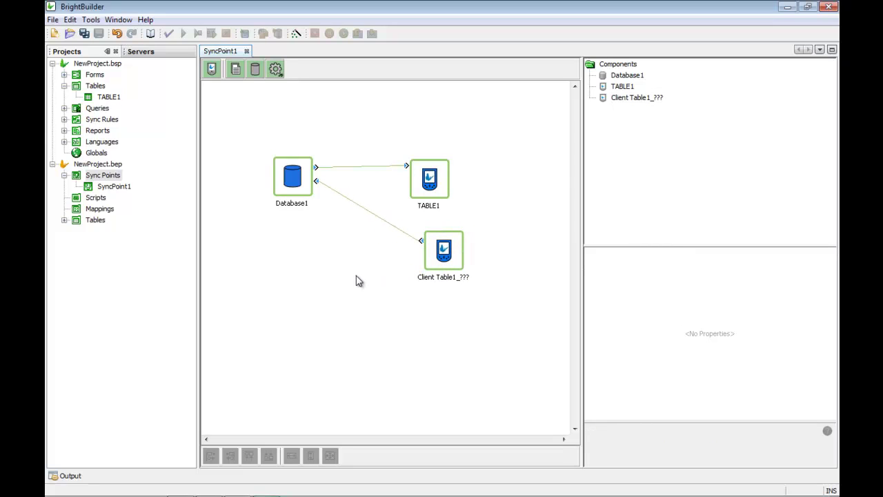
# Add Database2 and File1 components to SyncPoint1, then save NewProject.bep.
pyautogui.moveTo(256, 69); pyautogui.dragTo(254, 266)
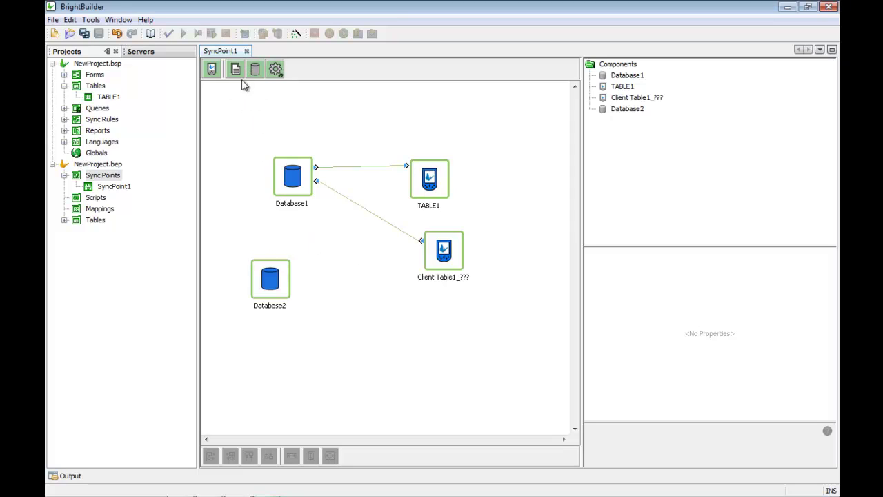
pyautogui.moveTo(236, 71); pyautogui.dragTo(291, 107)
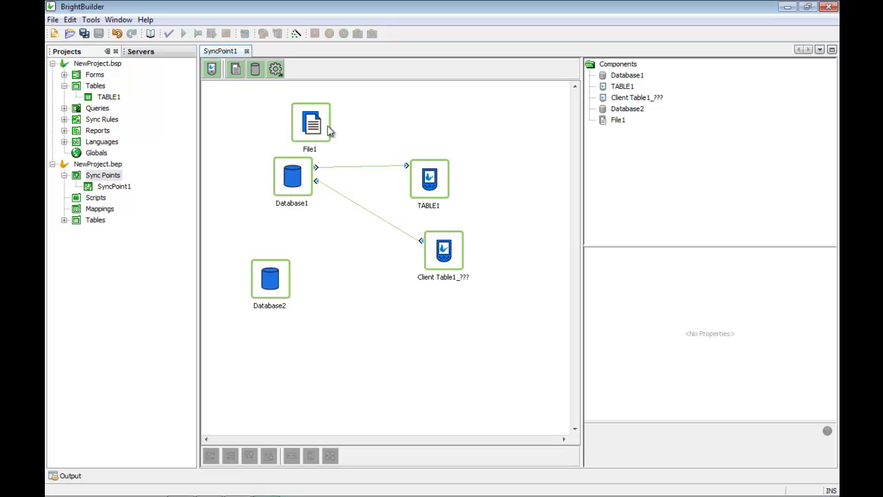
pyautogui.click(109, 167)
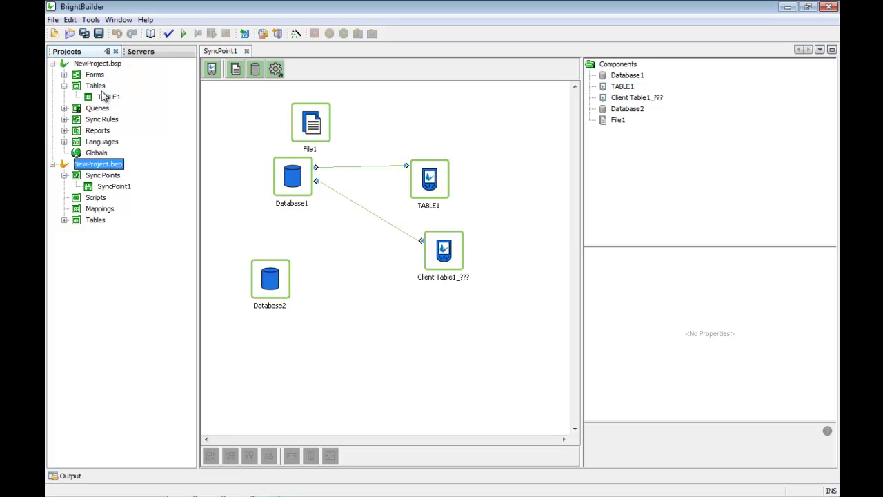
pyautogui.click(98, 33)
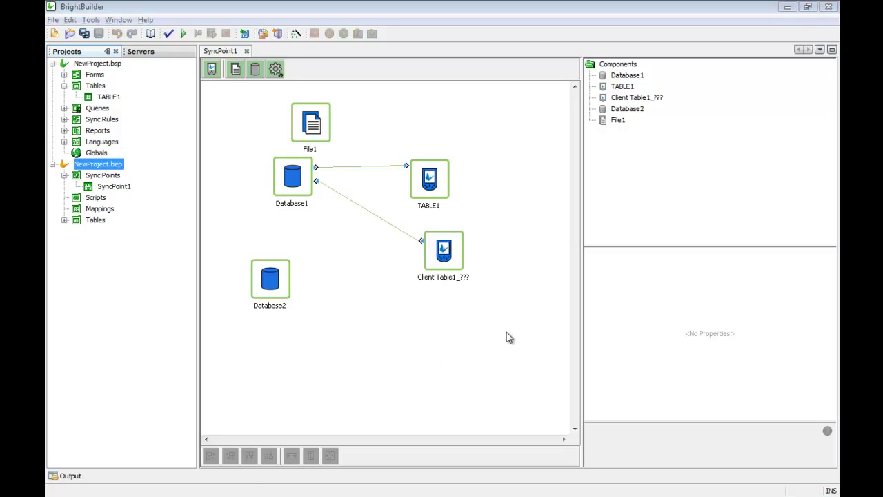
# Add a new script, Script1, with the 'Empty - no template' type under NewProject.bep's Scripts.
pyautogui.click(64, 175)
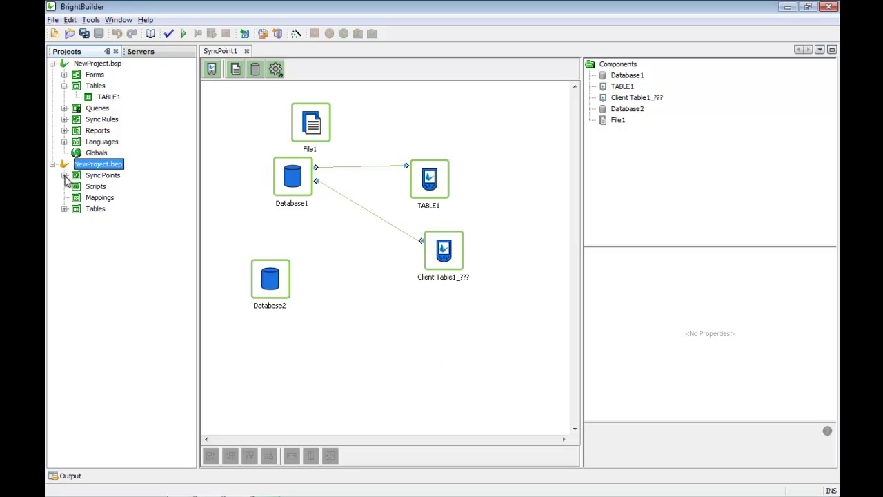
pyautogui.click(96, 186)
pyautogui.rightClick(100, 186)
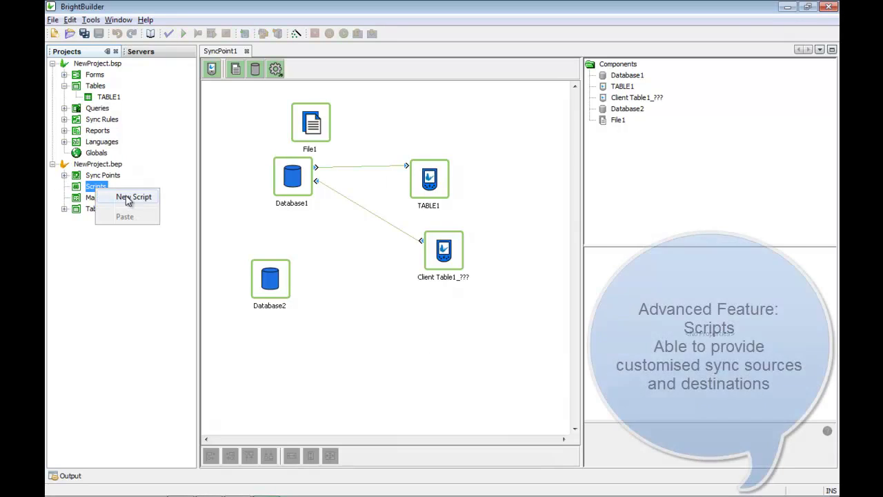
pyautogui.click(132, 196)
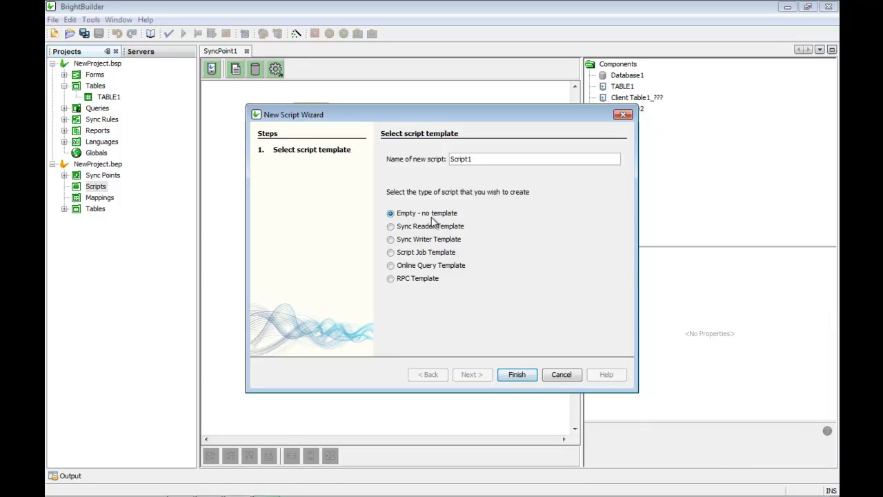
pyautogui.click(516, 375)
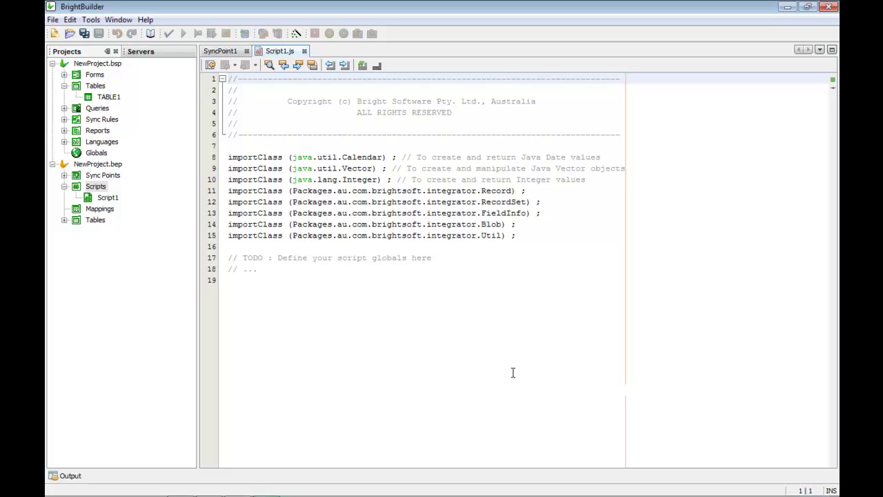
# Create Mapping1 under Mappings and select TABLE1 as its table.
pyautogui.click(64, 187)
pyautogui.click(96, 197)
pyautogui.rightClick(94, 198)
pyautogui.click(107, 206)
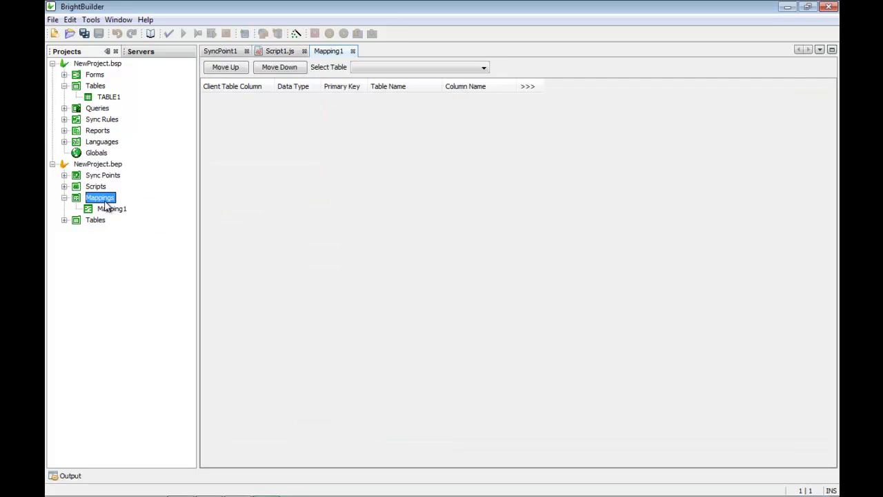
pyautogui.click(365, 69)
pyautogui.click(364, 86)
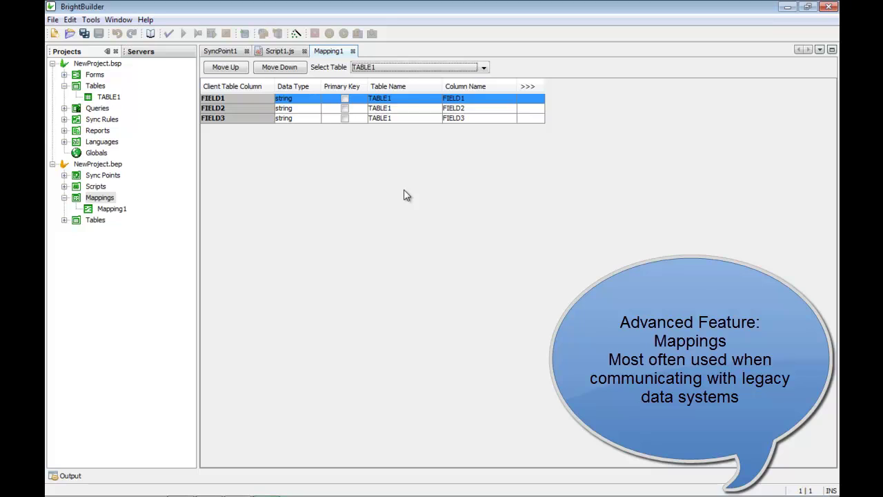
# Review the Database1 and TABLE1 components on SyncPoint1, then return to Mapping1.
pyautogui.click(222, 52)
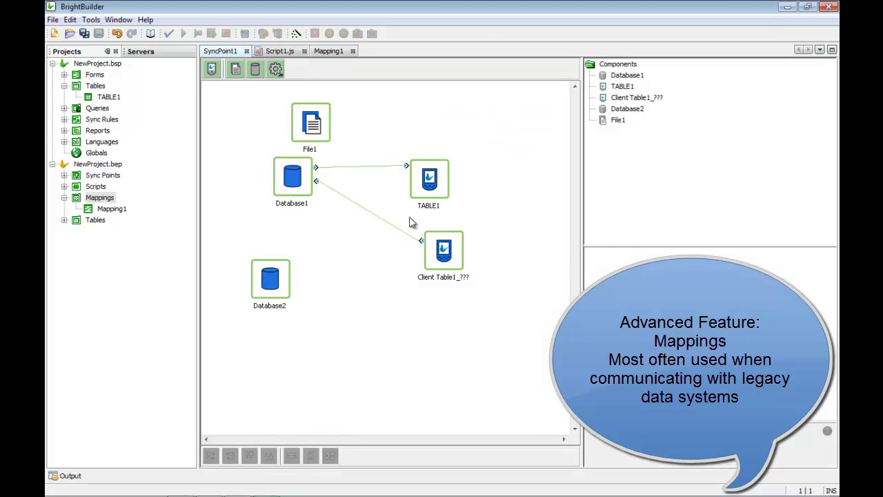
pyautogui.click(304, 190)
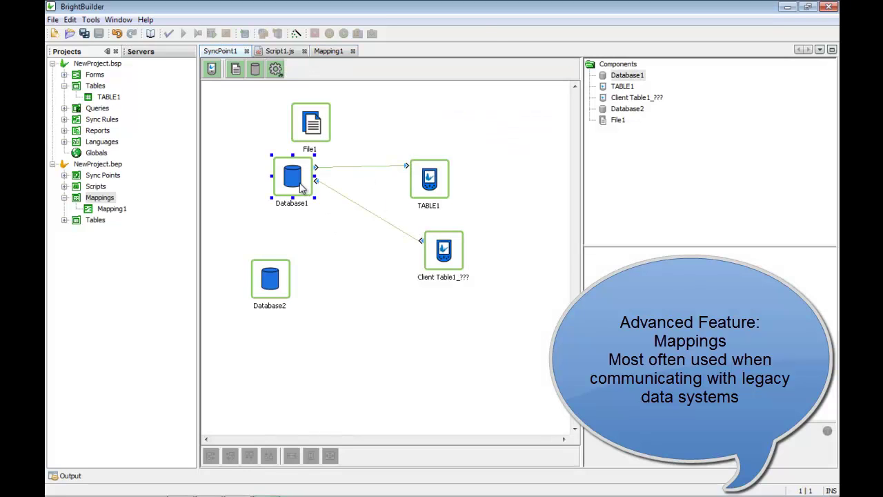
pyautogui.click(433, 185)
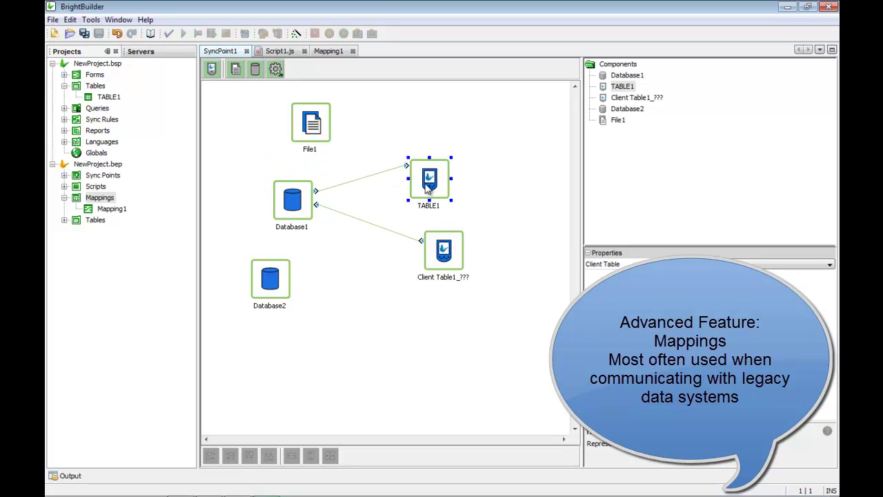
pyautogui.click(293, 212)
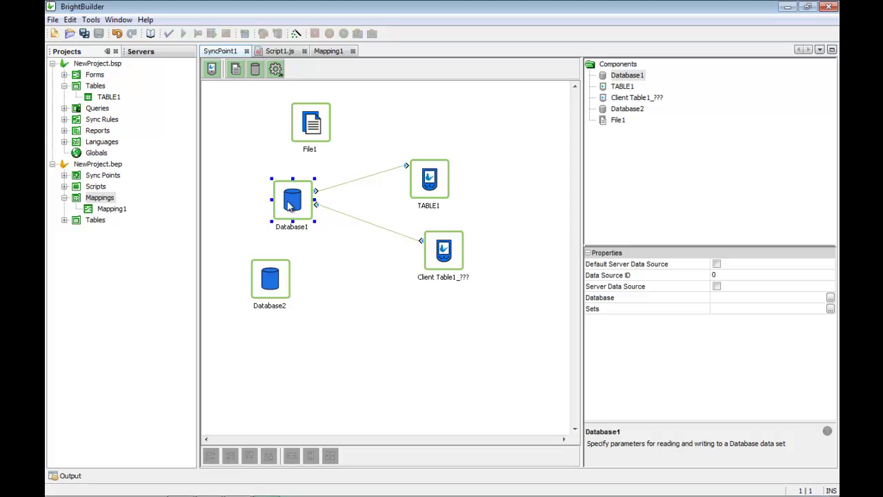
pyautogui.click(329, 52)
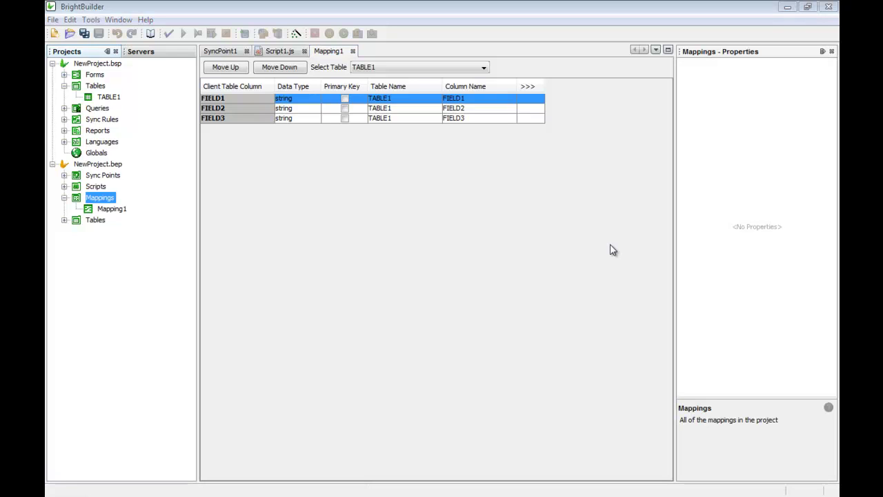
# Run validation on NewProject.bep and decline execution when 7 errors and 4 warnings appear.
pyautogui.click(116, 168)
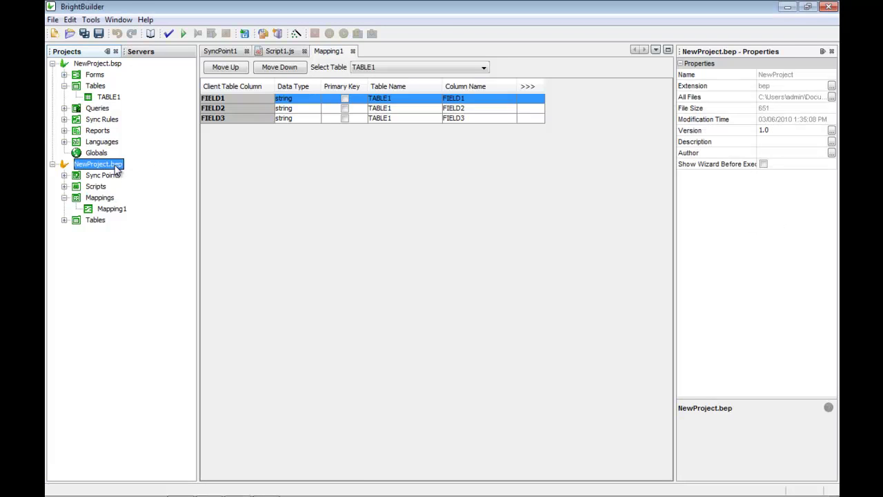
pyautogui.click(183, 34)
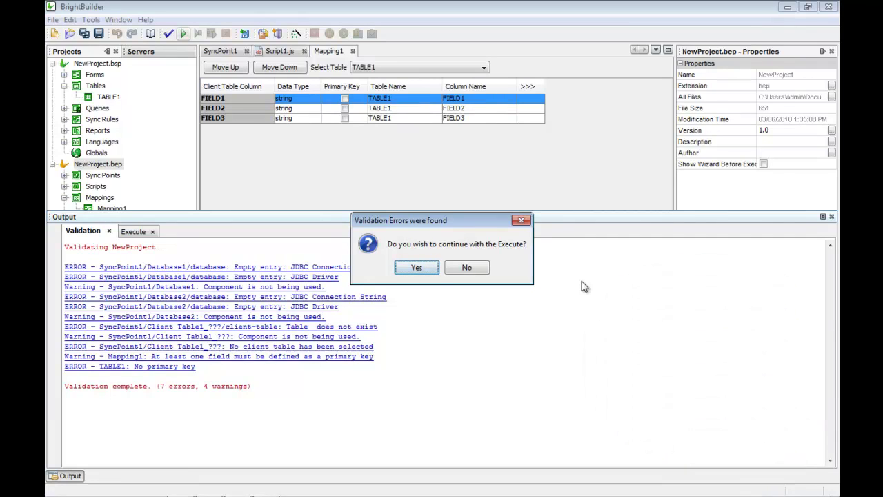
pyautogui.click(475, 265)
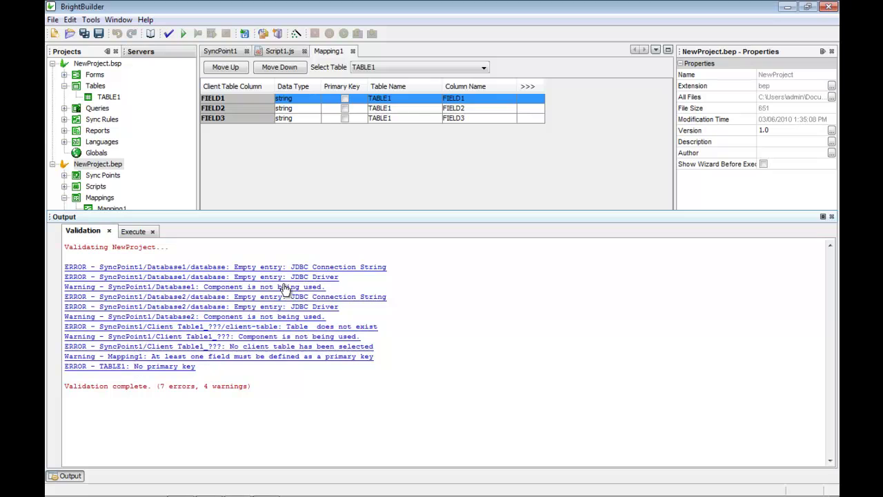
# Check TABLE1's missing primary key error, then delete SyncPoint1 from the project.
pyautogui.click(161, 368)
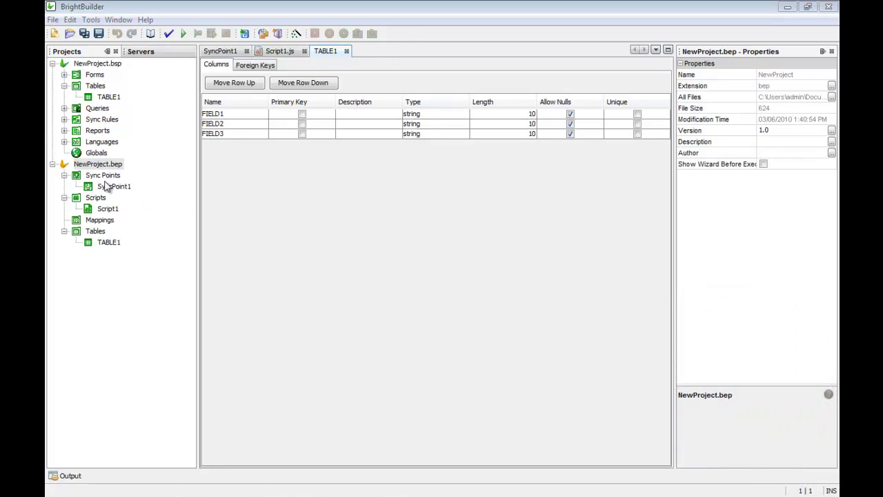
pyautogui.click(111, 188)
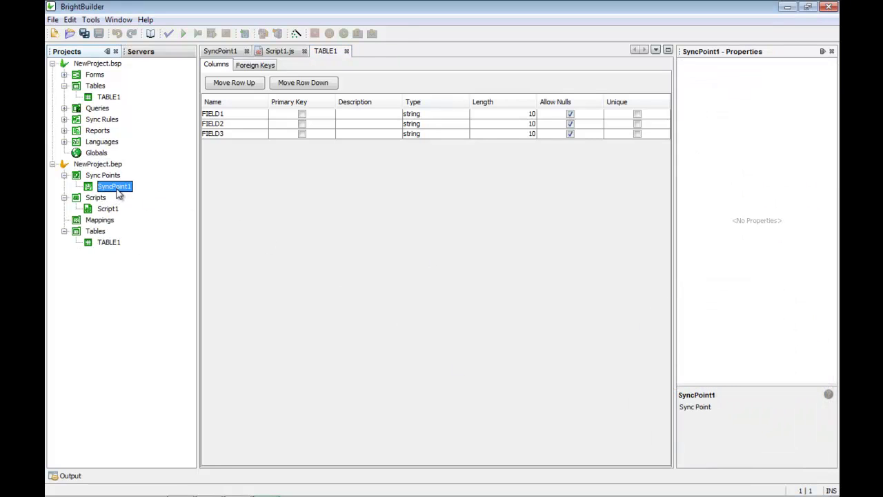
pyautogui.rightClick(118, 196)
pyautogui.click(142, 250)
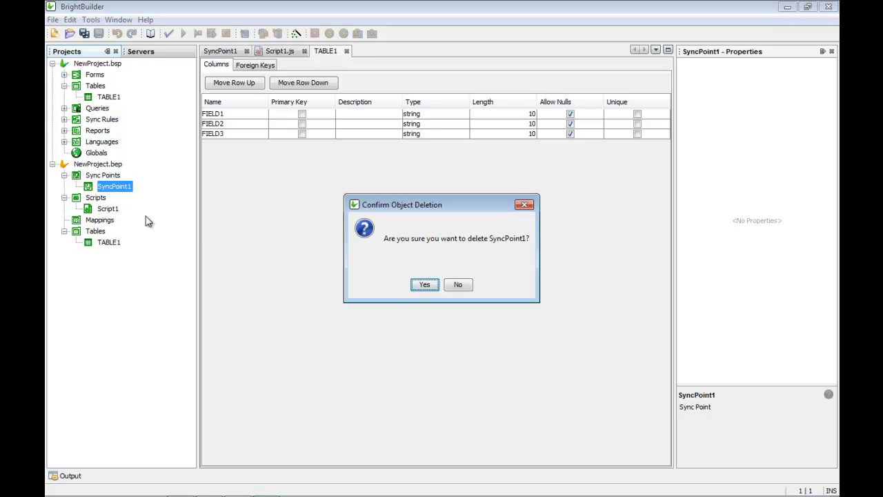
pyautogui.click(422, 286)
# Delete Script1 and the project's TABLE1 copy, confirming each deletion.
pyautogui.rightClick(99, 198)
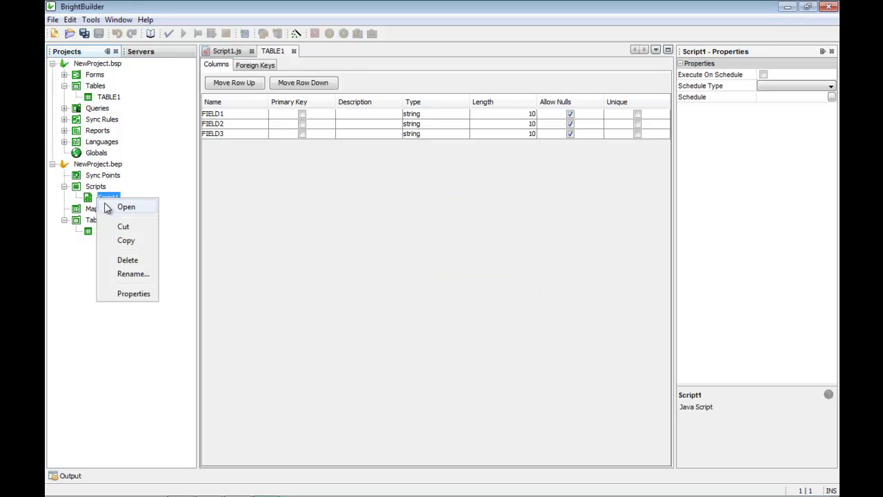
pyautogui.click(127, 259)
pyautogui.click(422, 285)
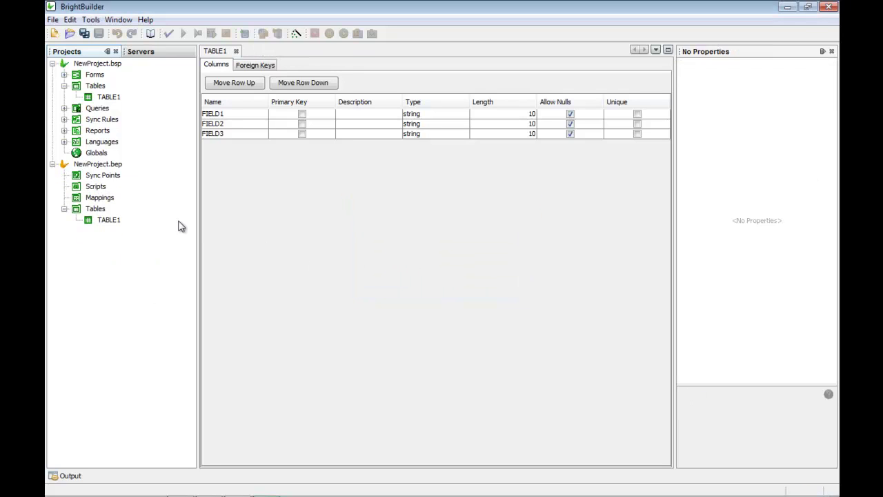
pyautogui.rightClick(109, 220)
pyautogui.click(159, 281)
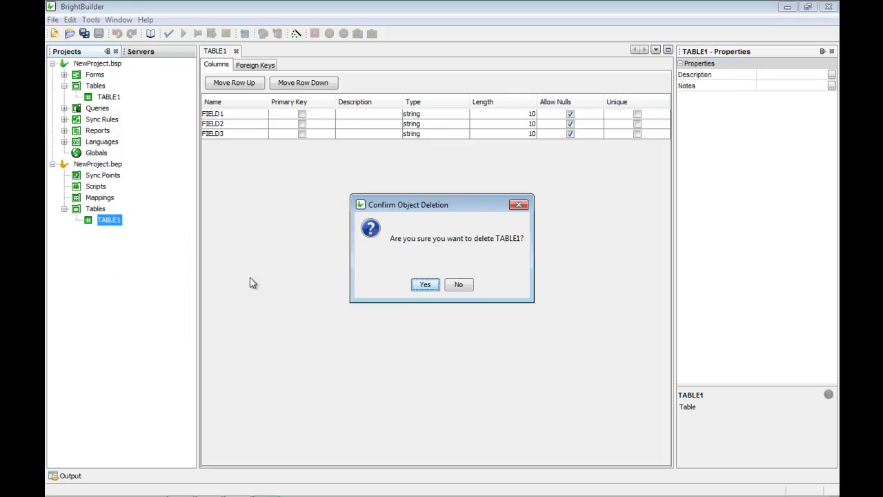
pyautogui.click(426, 288)
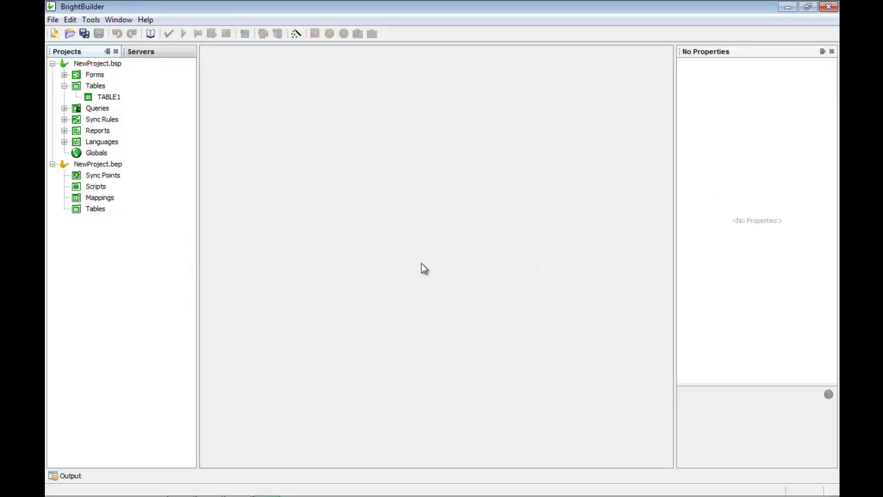
pyautogui.rightClick(94, 165)
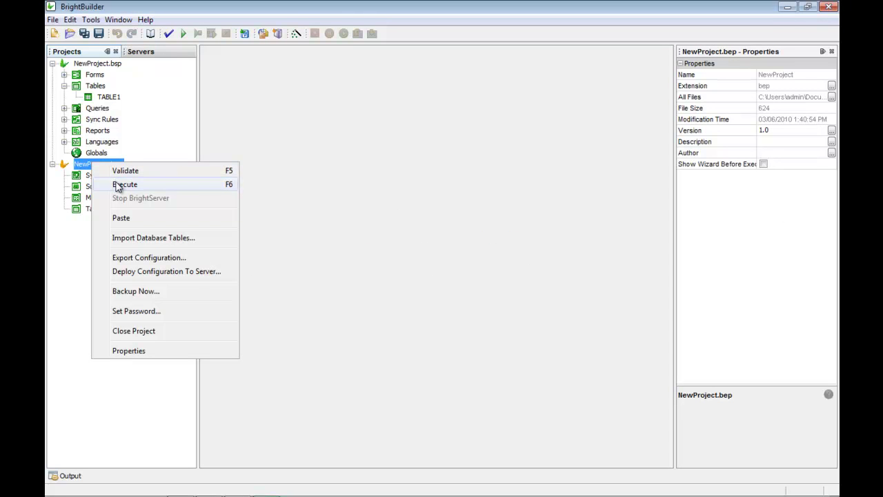
# Execute NewProject.bep on BrightServer and show System Info for the localhost:8080 server.
pyautogui.click(119, 185)
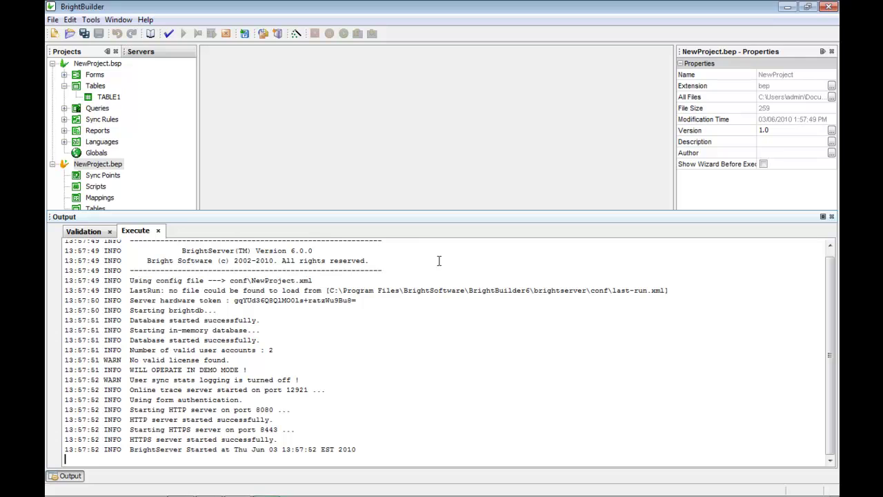
pyautogui.click(162, 54)
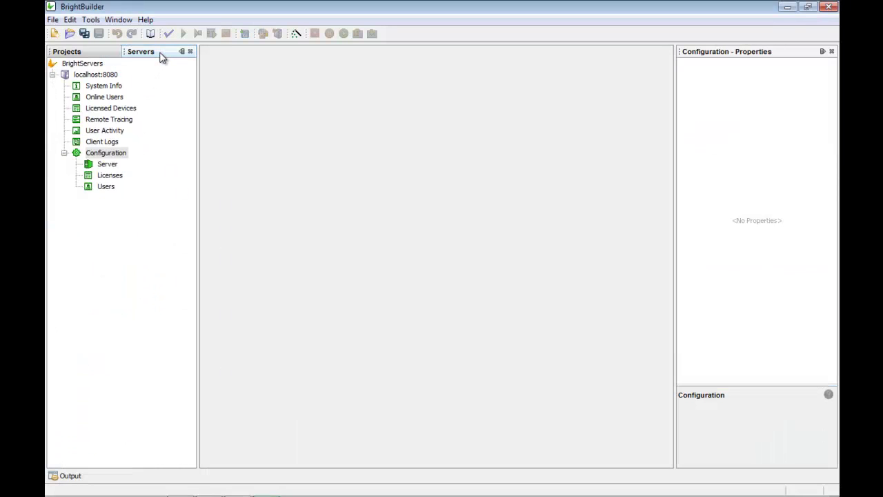
pyautogui.rightClick(88, 74)
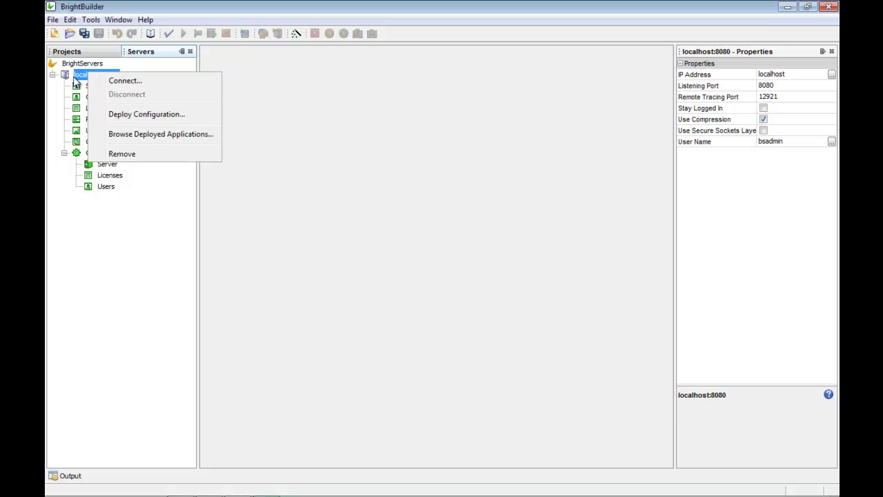
pyautogui.click(79, 82)
pyautogui.click(110, 88)
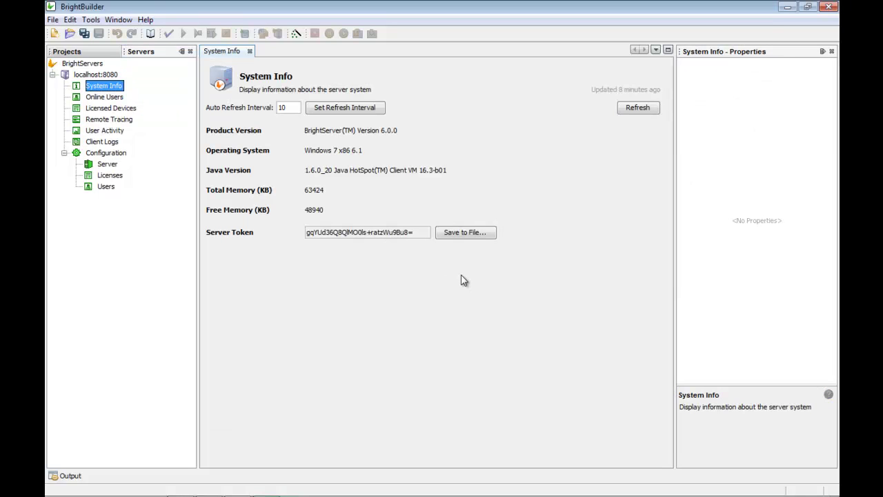